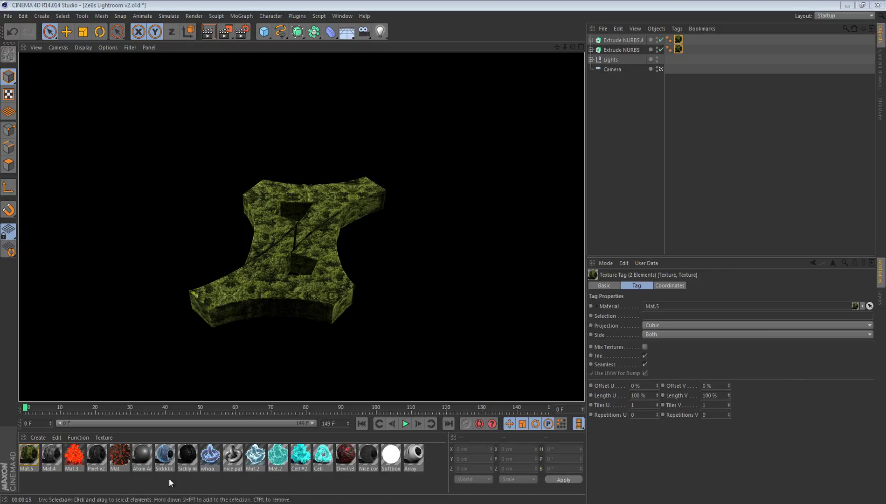
Open ZeBs Banner Layout (28).png from Pictures > grapic design > banners in Photo Viewer.
{"action": "key", "text": "super+e"}
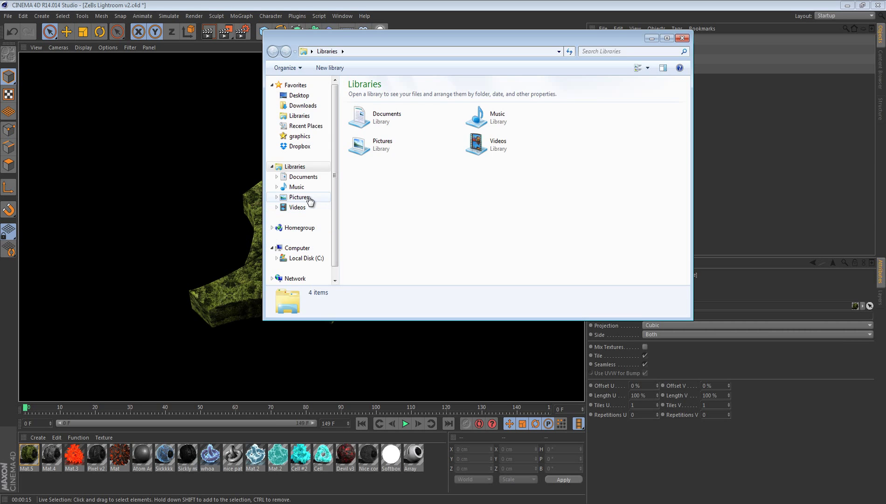
{"action": "left_click", "coordinate": [297, 196]}
{"action": "double_click", "coordinate": [493, 152]}
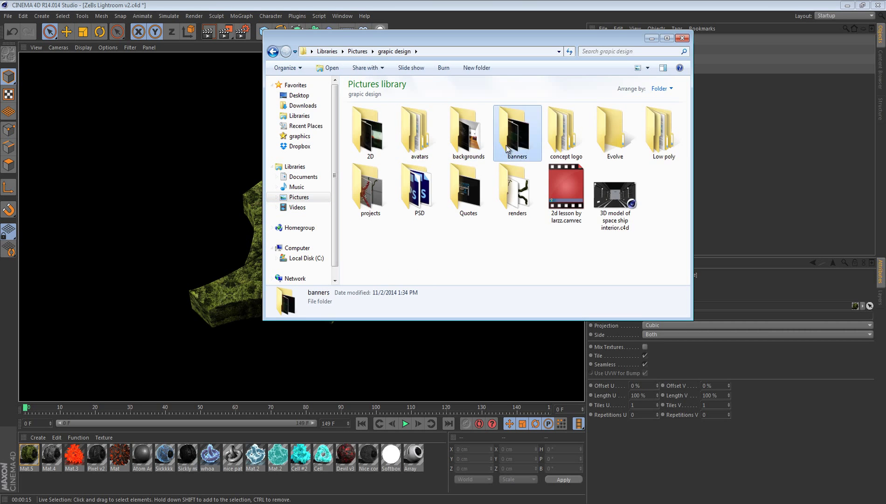
{"action": "double_click", "coordinate": [518, 140]}
{"action": "scroll", "coordinate": [491, 227], "scroll_direction": "down", "scroll_amount": 10}
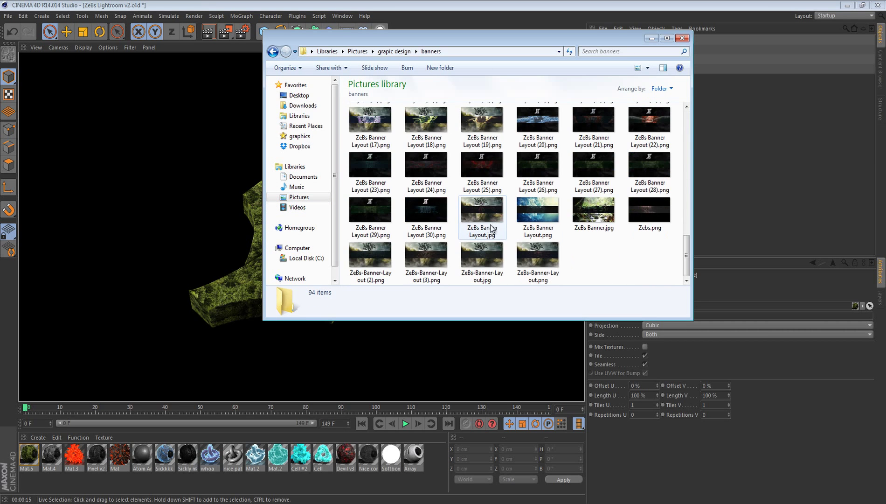
{"action": "left_click", "coordinate": [595, 170]}
{"action": "double_click", "coordinate": [651, 177]}
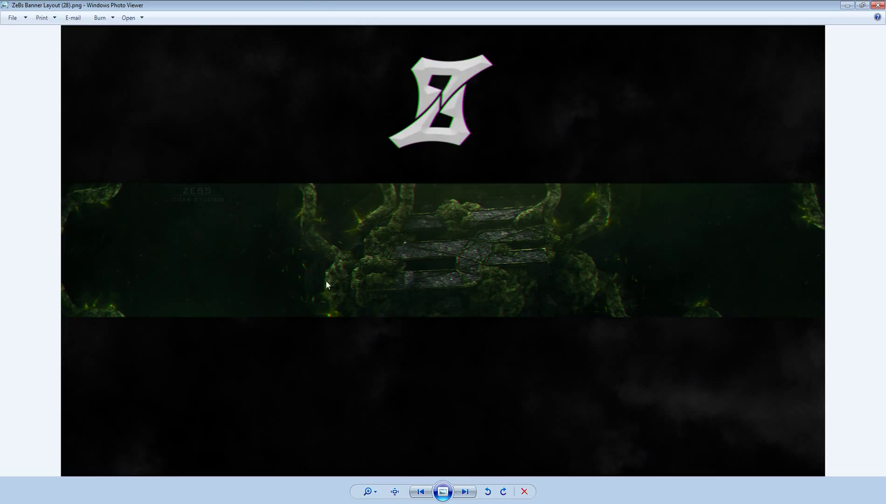
Restore and reposition Photo Viewer, then close it and the banners Explorer window.
{"action": "double_click", "coordinate": [350, 5]}
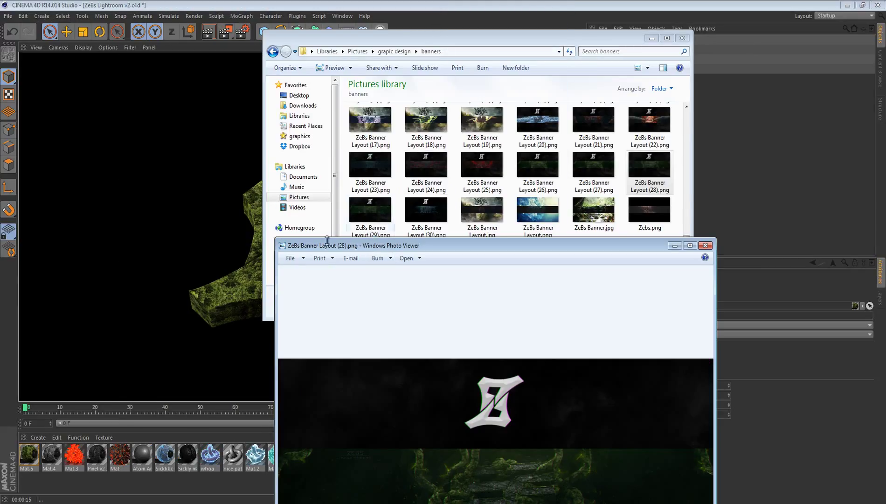
{"action": "left_click_drag", "start_coordinate": [382, 250], "coordinate": [394, 0]}
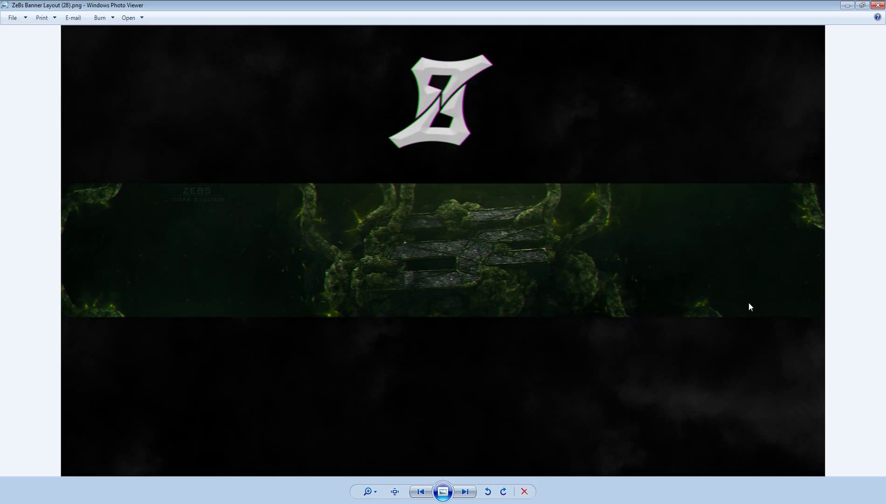
{"action": "left_click", "coordinate": [878, 5]}
{"action": "left_click", "coordinate": [682, 38]}
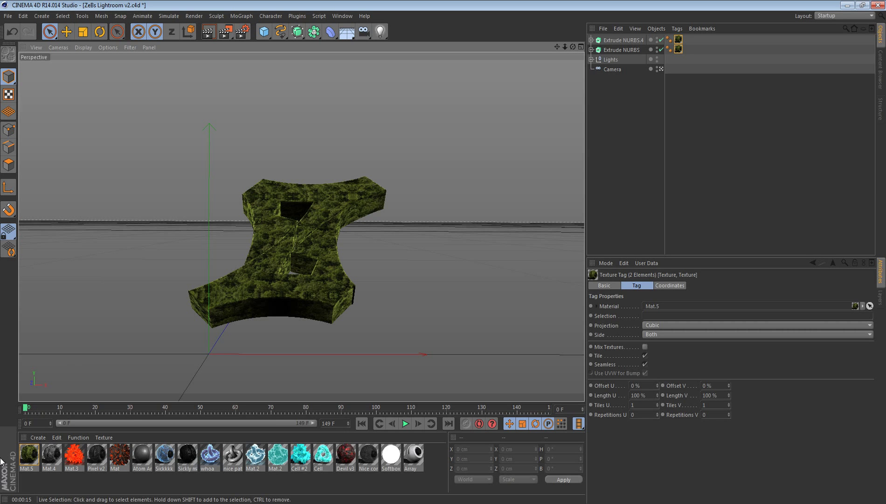
Inspect Mat.5's texture settings in the Material Editor and close it.
{"action": "double_click", "coordinate": [29, 455]}
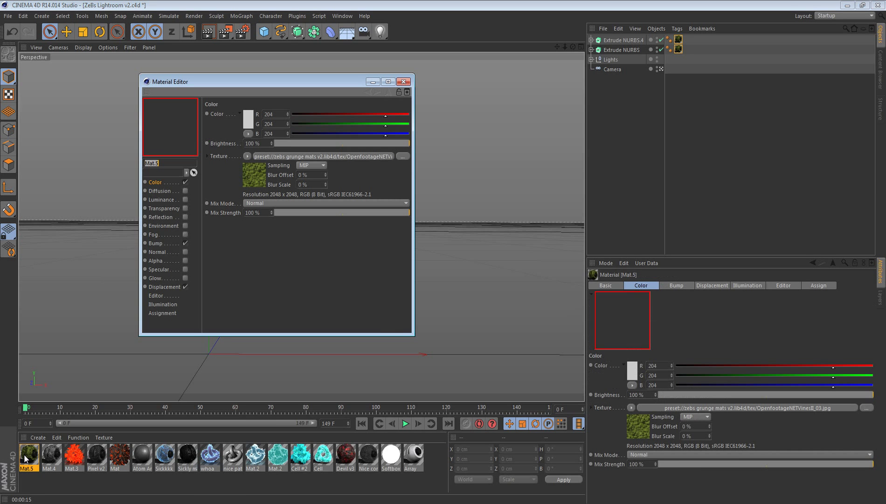
{"action": "left_click_drag", "start_coordinate": [266, 84], "coordinate": [630, 128]}
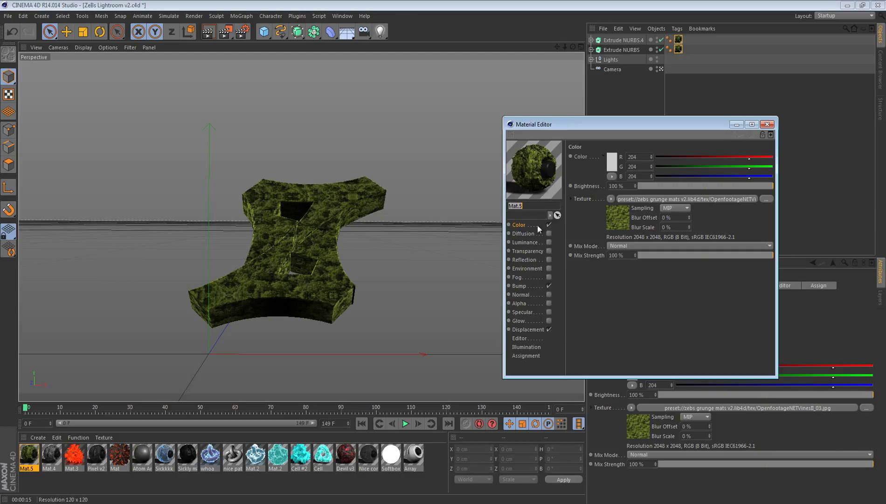
{"action": "left_click", "coordinate": [768, 124]}
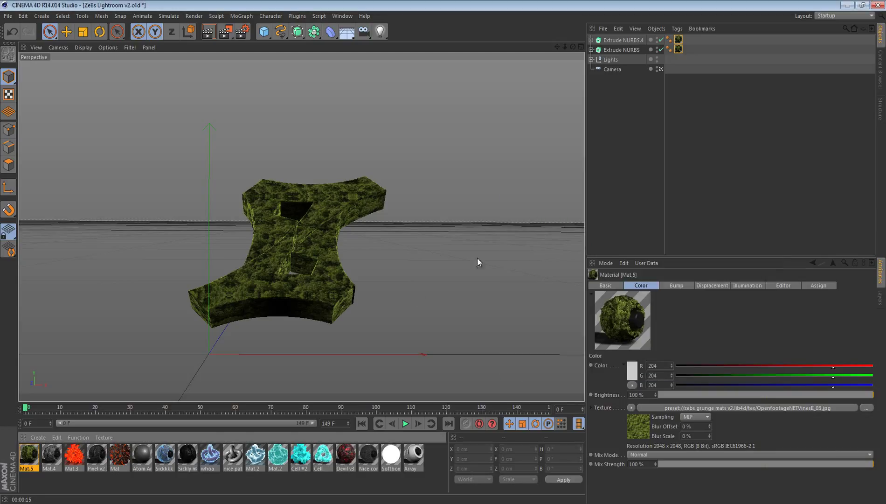
Create the new default material Mat.1 and start choosing its Color texture image.
{"action": "double_click", "coordinate": [117, 493]}
{"action": "double_click", "coordinate": [29, 454]}
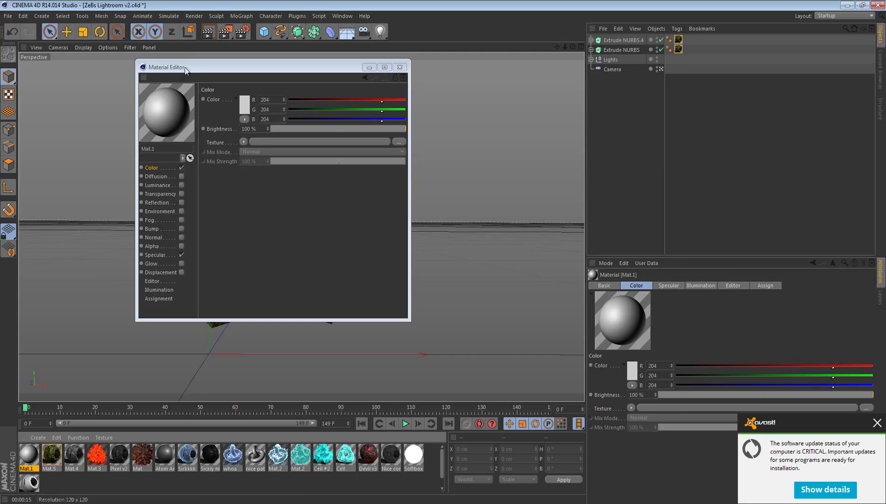
{"action": "left_click_drag", "start_coordinate": [185, 71], "coordinate": [502, 97]}
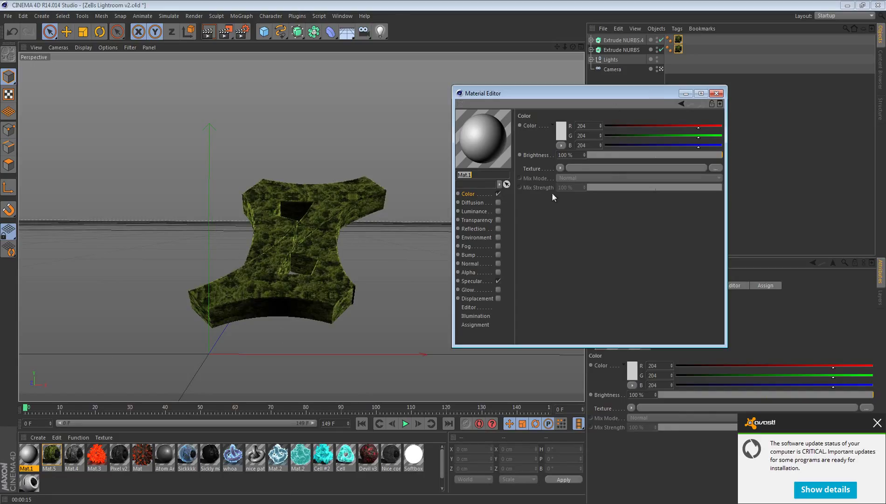
{"action": "left_click", "coordinate": [577, 168]}
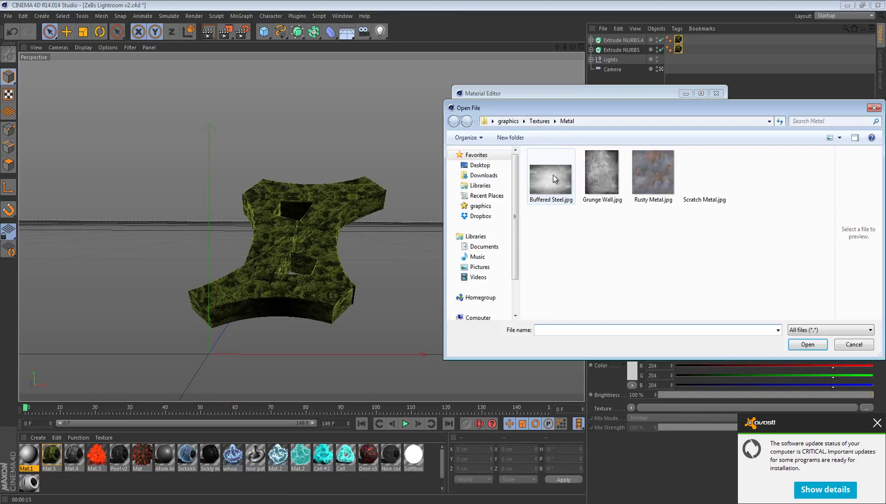
Load OpenfootageNETVinesII_05.jpg from graphics > Textures > vines as Mat.1's colour texture, without copying.
{"action": "left_click", "coordinate": [483, 211]}
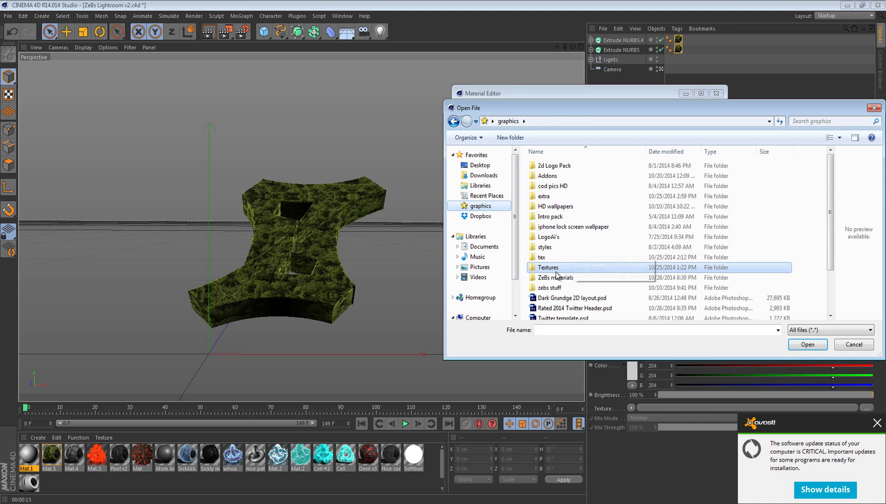
{"action": "double_click", "coordinate": [549, 258]}
{"action": "scroll", "coordinate": [562, 267], "scroll_direction": "down", "scroll_amount": 3}
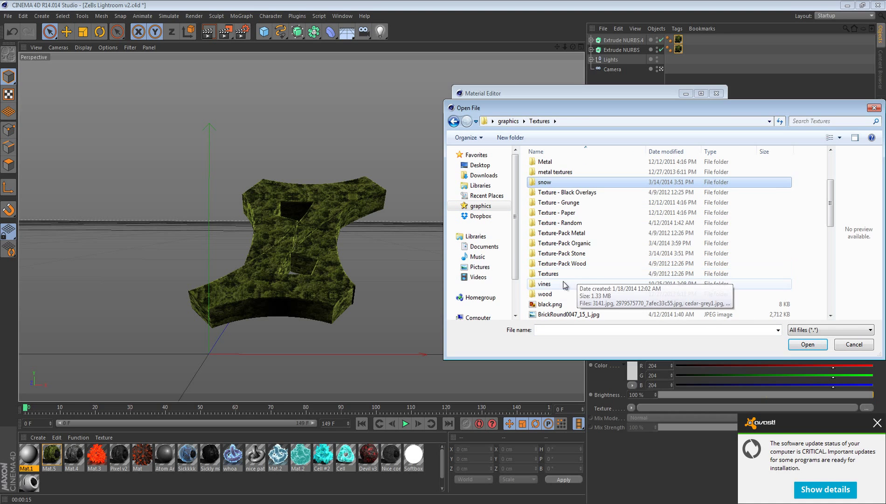
{"action": "double_click", "coordinate": [562, 283]}
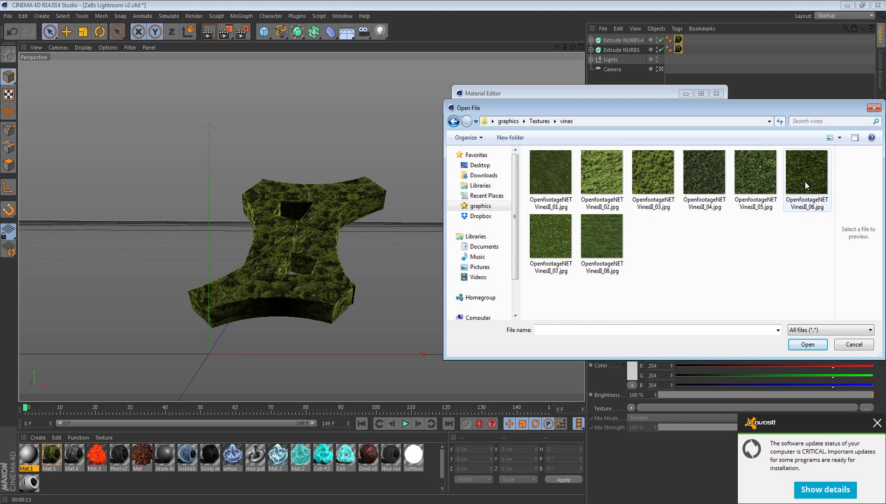
{"action": "left_click", "coordinate": [749, 181]}
{"action": "left_click", "coordinate": [565, 160]}
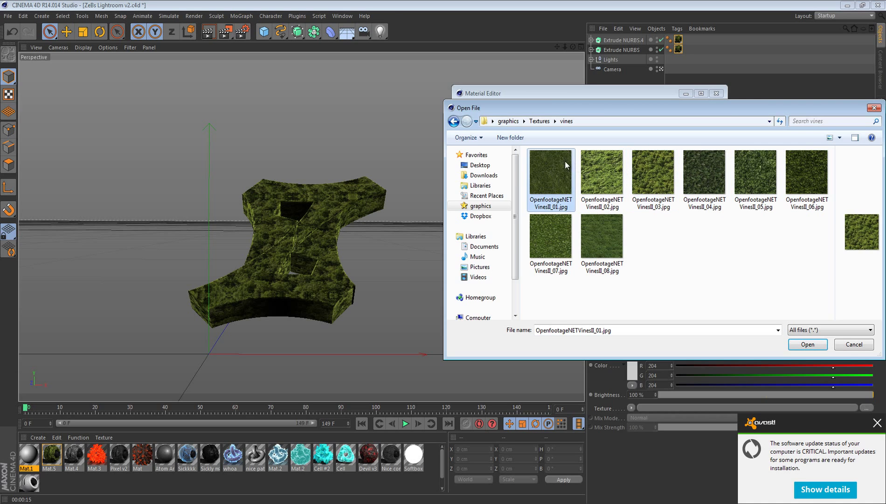
{"action": "left_click", "coordinate": [758, 183]}
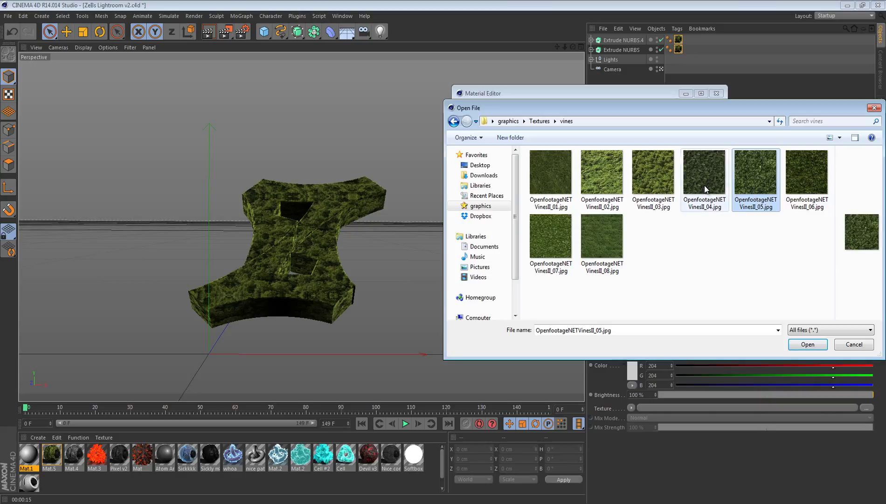
{"action": "double_click", "coordinate": [754, 184]}
{"action": "left_click", "coordinate": [496, 289]}
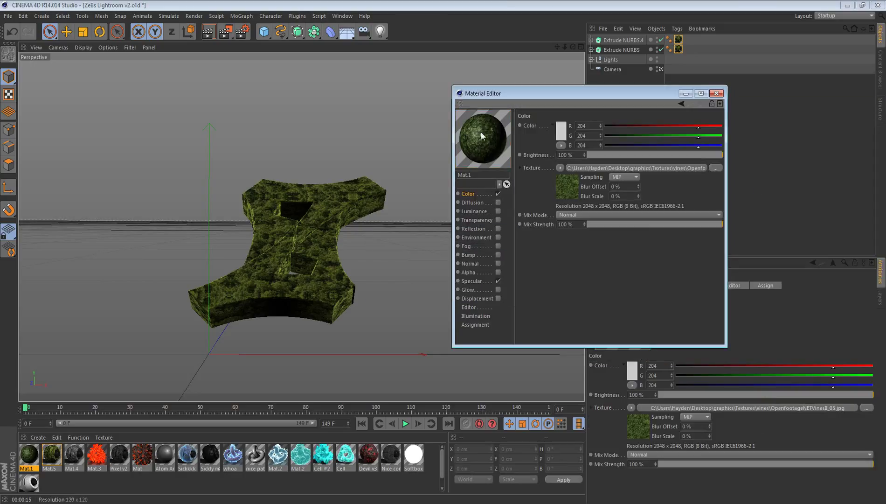
Turn off Specular, reconfirm the vine texture without copying, and drag Mat.1 onto the first extrusion.
{"action": "left_click", "coordinate": [499, 281]}
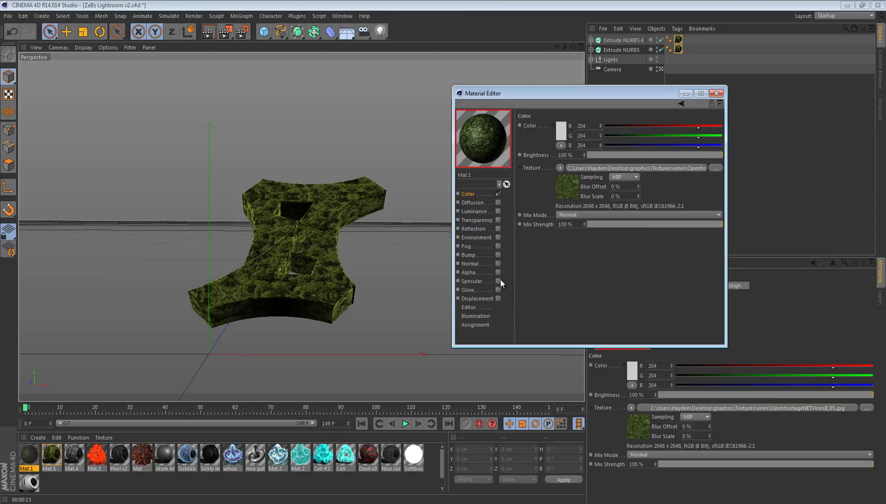
{"action": "left_click", "coordinate": [645, 167]}
{"action": "left_click", "coordinate": [459, 194]}
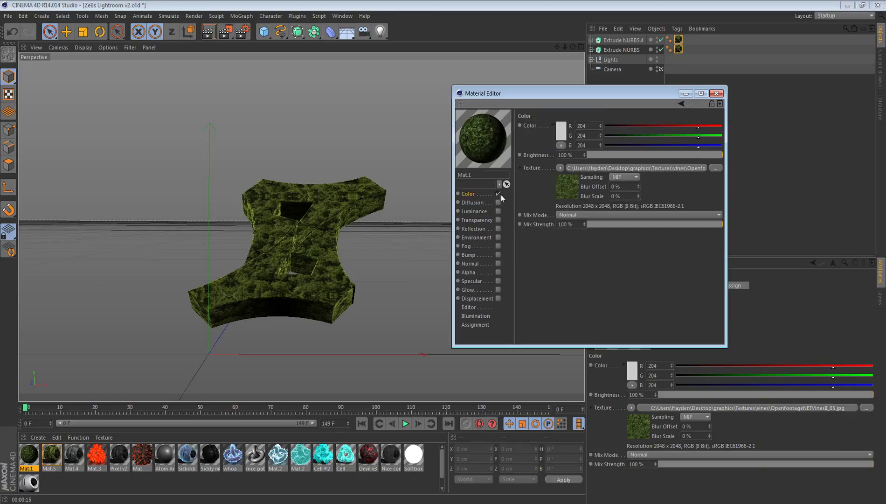
{"action": "left_click", "coordinate": [713, 169]}
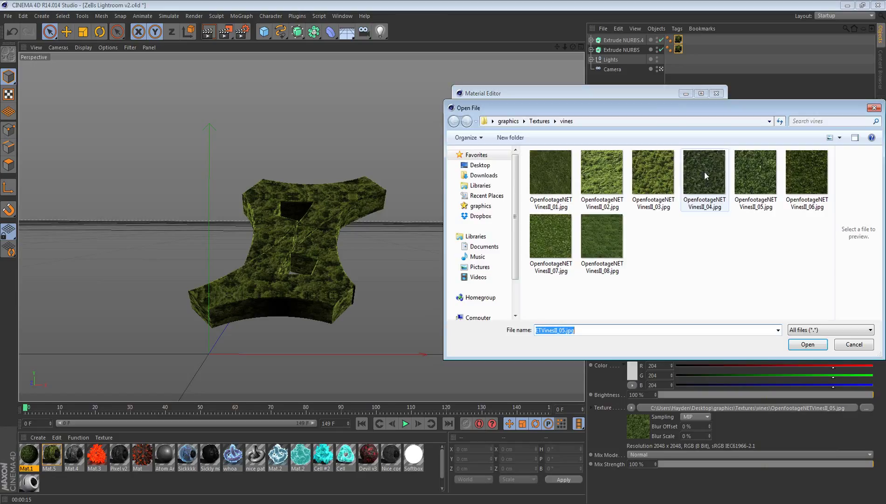
{"action": "left_click", "coordinate": [808, 346]}
{"action": "left_click", "coordinate": [494, 285]}
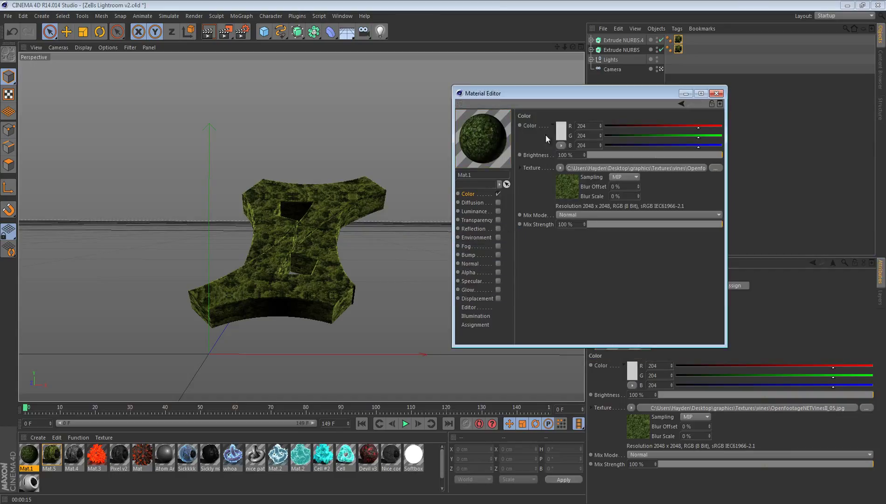
{"action": "left_click", "coordinate": [28, 459]}
{"action": "left_click_drag", "start_coordinate": [28, 459], "coordinate": [282, 280]}
Apply Mat.1 to the second extrusion, set Cubic seamless projection, and render the view.
{"action": "left_click_drag", "start_coordinate": [26, 456], "coordinate": [295, 217]}
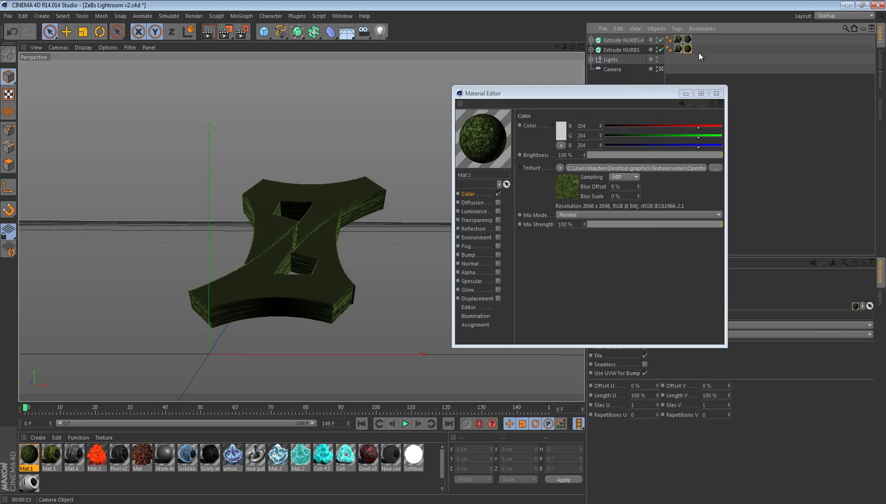
{"action": "left_click_drag", "start_coordinate": [635, 92], "coordinate": [440, 86]}
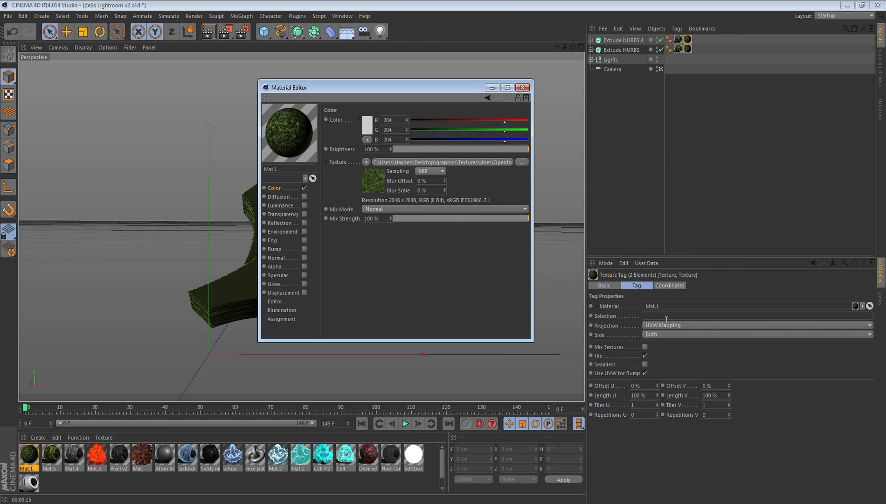
{"action": "left_click", "coordinate": [651, 326]}
{"action": "left_click", "coordinate": [657, 360]}
{"action": "left_click", "coordinate": [645, 363]}
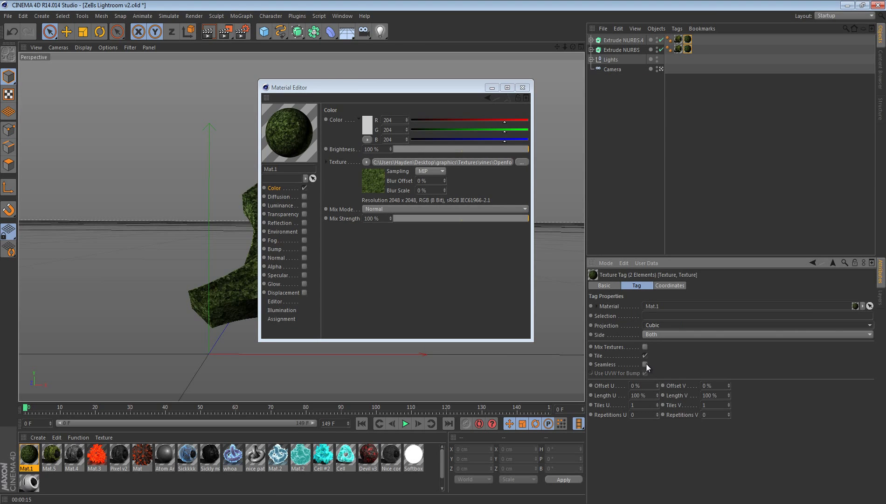
{"action": "left_click_drag", "start_coordinate": [341, 89], "coordinate": [542, 93]}
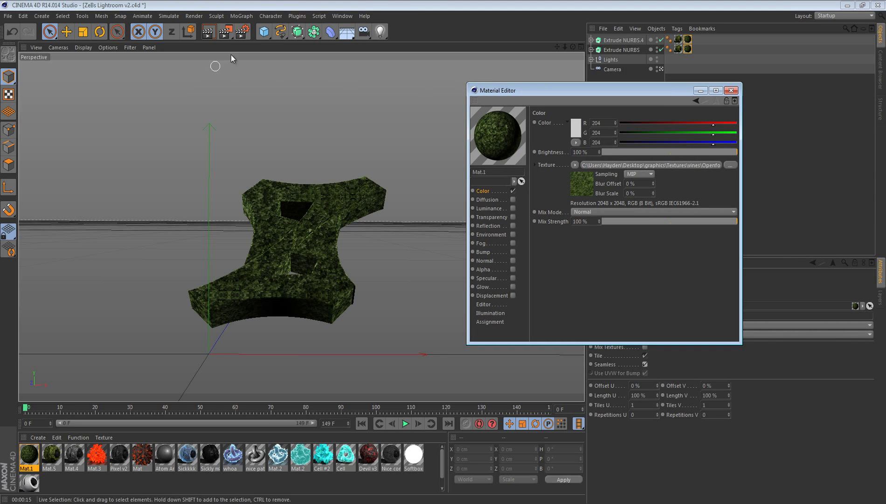
{"action": "left_click", "coordinate": [209, 34]}
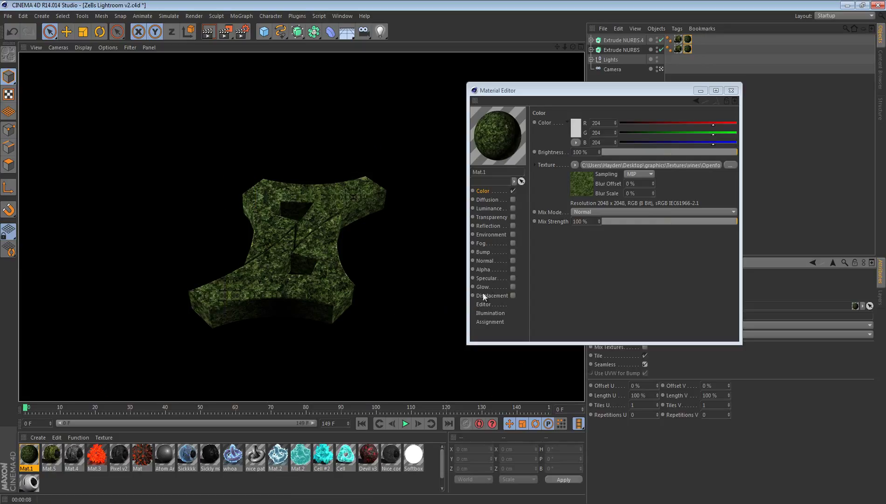
Enable Mat.1's Bump with OpenfootageNETVinesII_04.jpg at 51% strength and render the view.
{"action": "left_click", "coordinate": [485, 253]}
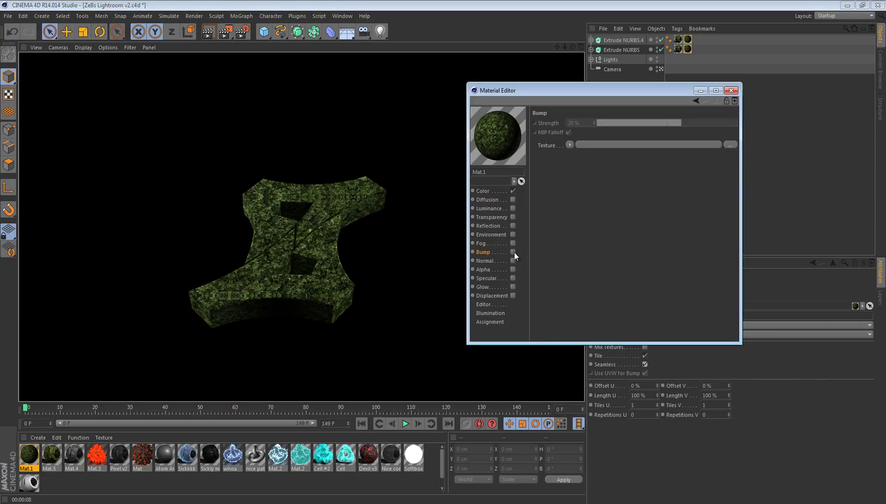
{"action": "left_click", "coordinate": [513, 252]}
{"action": "left_click", "coordinate": [731, 145]}
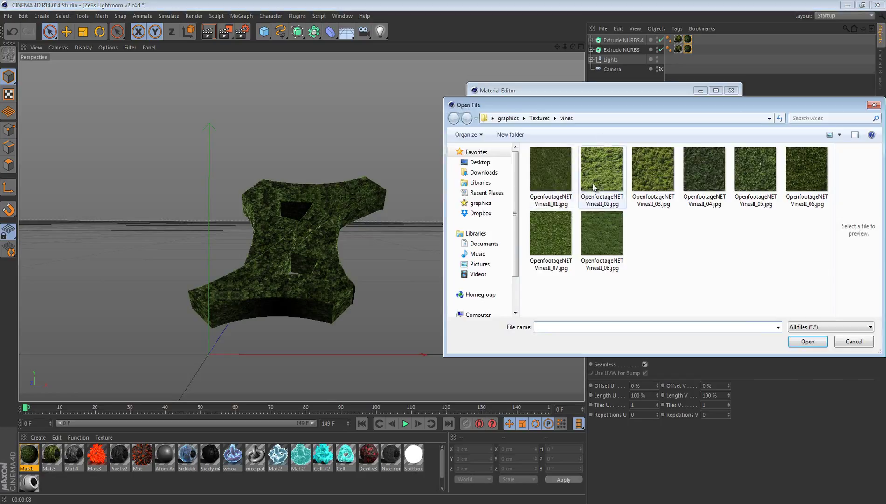
{"action": "double_click", "coordinate": [702, 167]}
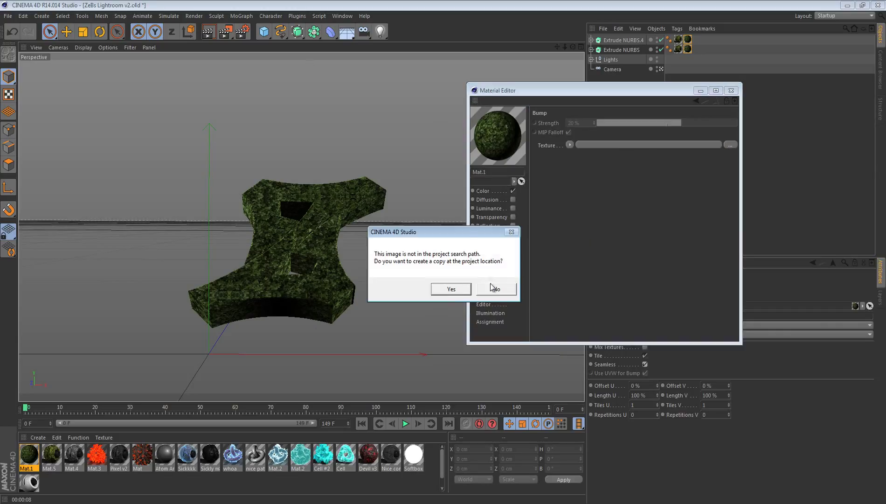
{"action": "left_click", "coordinate": [495, 289]}
{"action": "left_click_drag", "start_coordinate": [681, 123], "coordinate": [523, 150]}
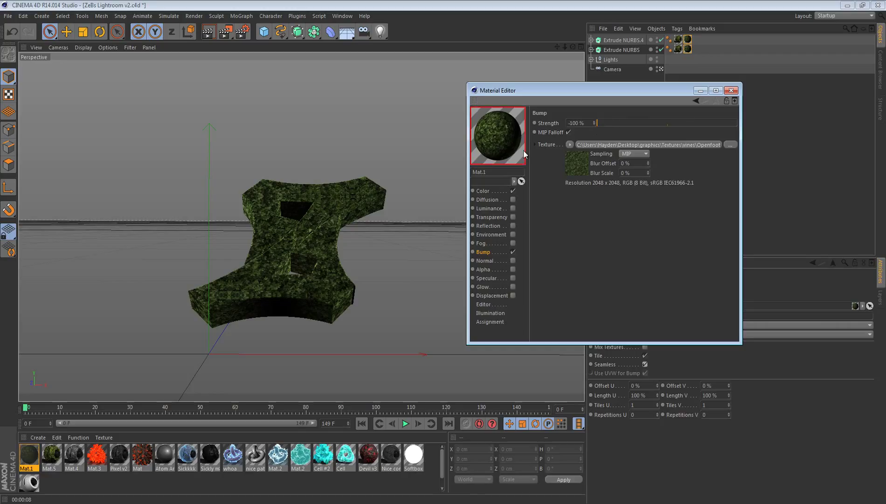
{"action": "mouse_move", "coordinate": [691, 123]}
{"action": "left_mouse_down"}
{"action": "mouse_move", "coordinate": [723, 126]}
{"action": "mouse_move", "coordinate": [703, 123]}
{"action": "left_mouse_up"}
{"action": "left_click", "coordinate": [208, 33]}
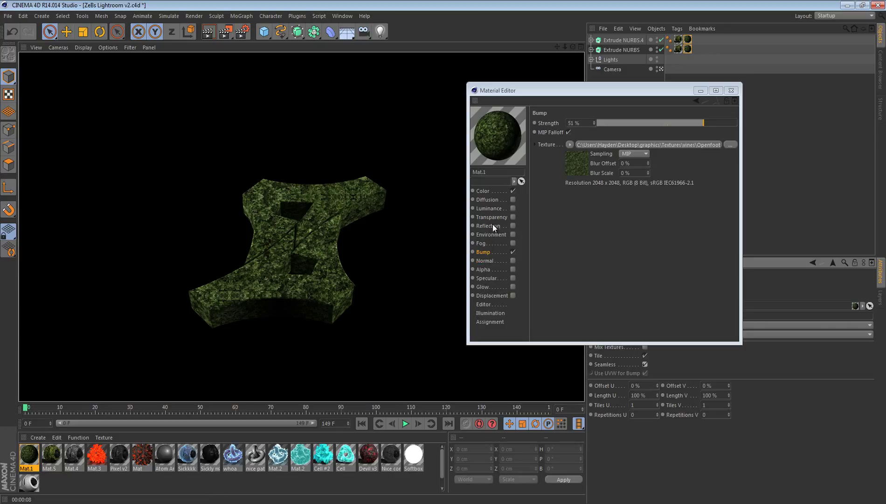
Enable Displacement with OpenfootageNETVinesII_03.jpg, not copied, at 15% strength.
{"action": "left_click", "coordinate": [494, 295]}
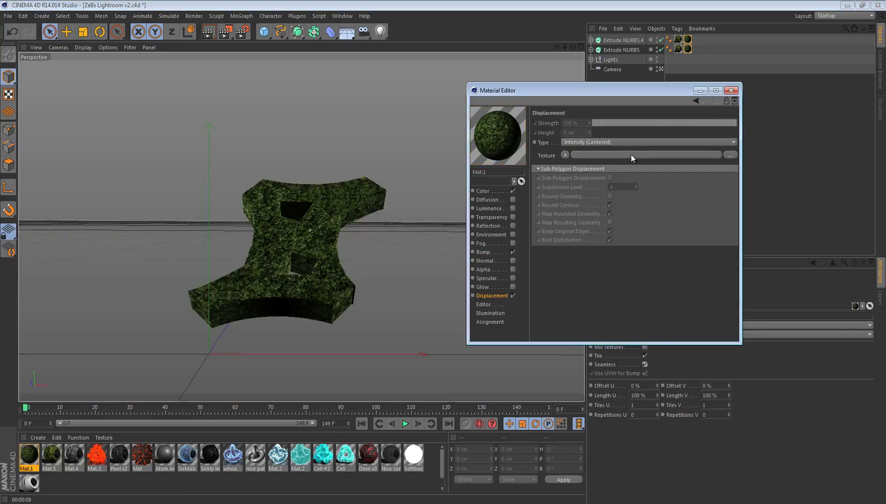
{"action": "left_click", "coordinate": [631, 154]}
{"action": "left_click", "coordinate": [653, 170]}
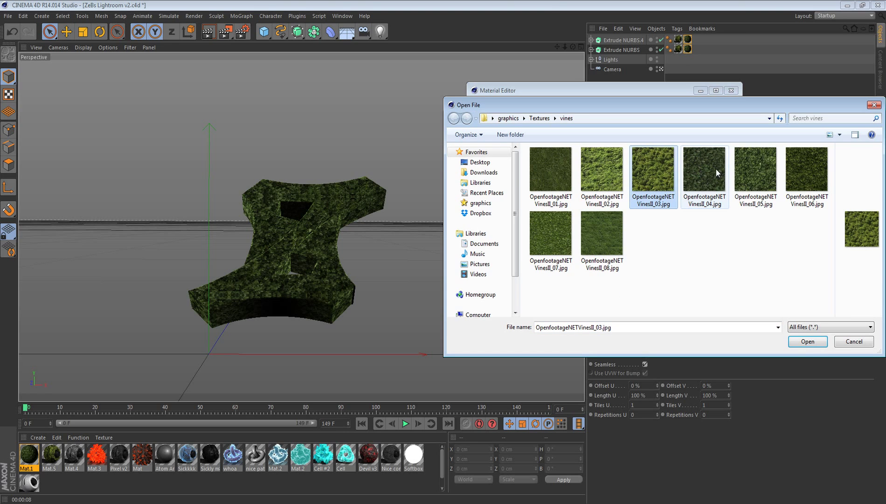
{"action": "double_click", "coordinate": [699, 173]}
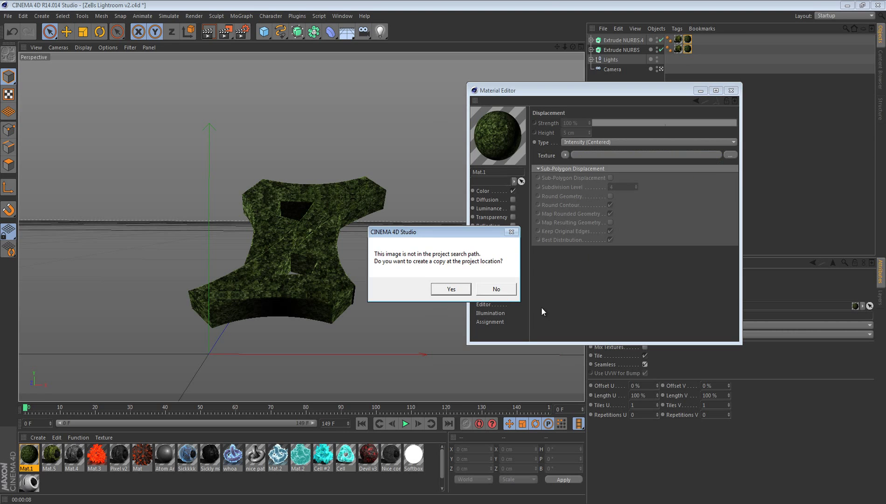
{"action": "left_click", "coordinate": [495, 291]}
{"action": "left_click_drag", "start_coordinate": [724, 121], "coordinate": [676, 124]}
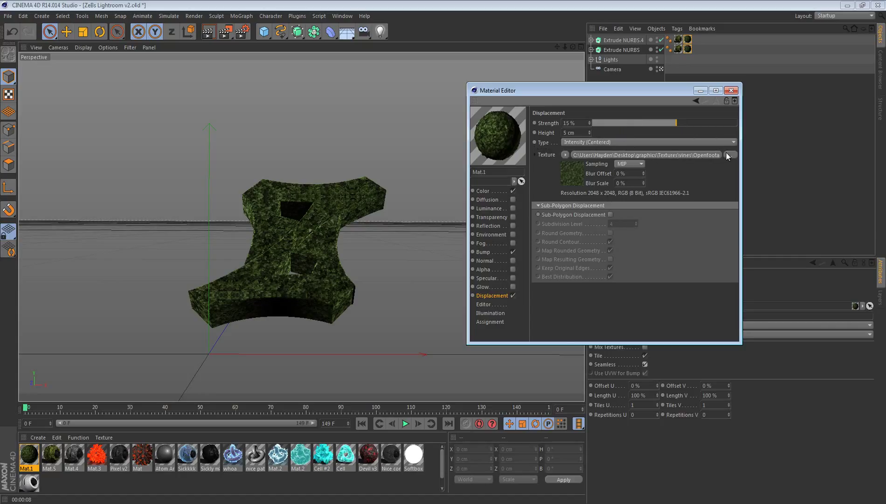
Replace the displacement image with OpenfootageNETVinesII_06.jpg, without copying.
{"action": "left_click", "coordinate": [566, 155]}
{"action": "left_click", "coordinate": [730, 155]}
{"action": "double_click", "coordinate": [788, 180]}
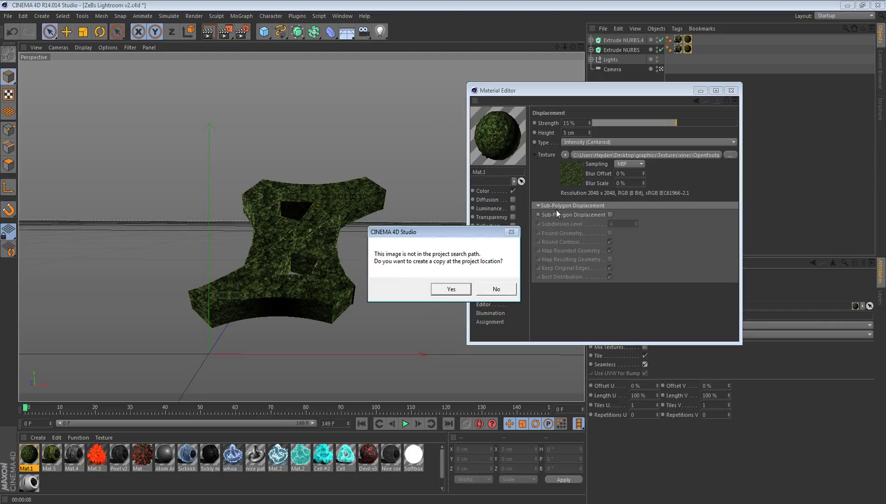
{"action": "left_click", "coordinate": [502, 289]}
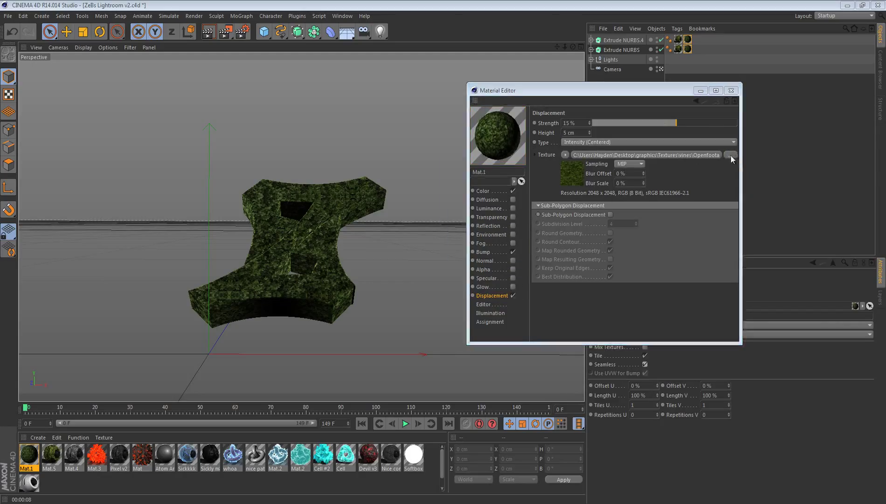
Swap the displacement image for Grungy's images (1).jpg and raise strength to 100%.
{"action": "left_click", "coordinate": [731, 155]}
{"action": "left_click", "coordinate": [540, 118]}
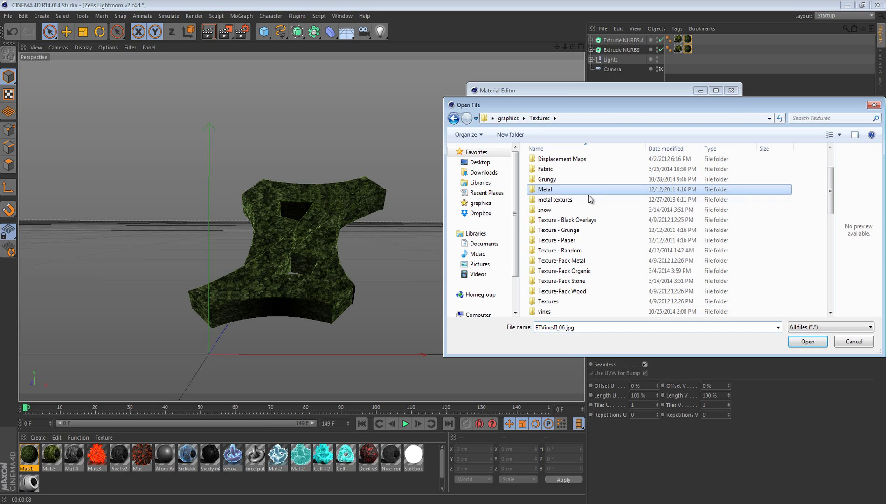
{"action": "double_click", "coordinate": [576, 178]}
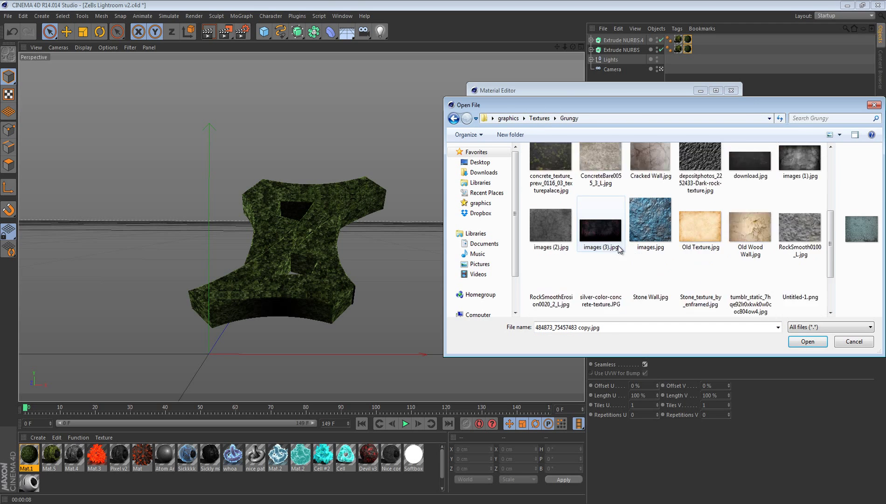
{"action": "scroll", "coordinate": [644, 261], "scroll_direction": "down", "scroll_amount": 5}
{"action": "left_click", "coordinate": [700, 222]}
{"action": "left_click", "coordinate": [601, 223]}
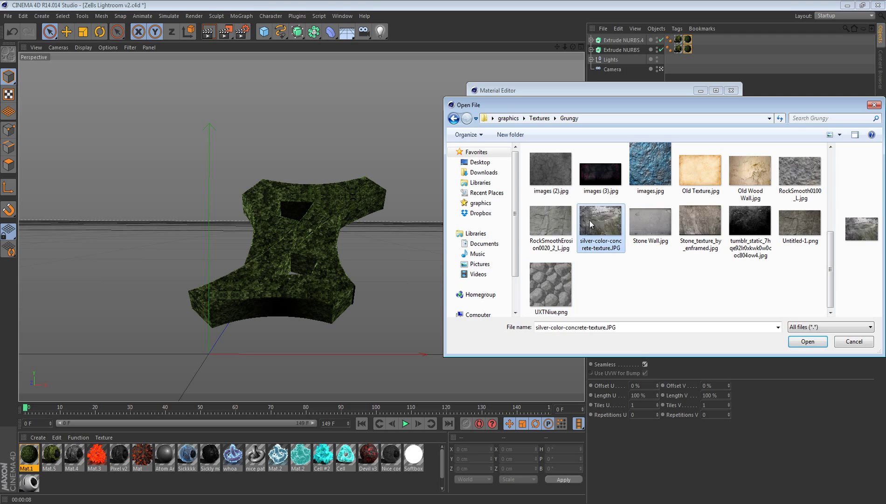
{"action": "scroll", "coordinate": [651, 279], "scroll_direction": "up", "scroll_amount": 5}
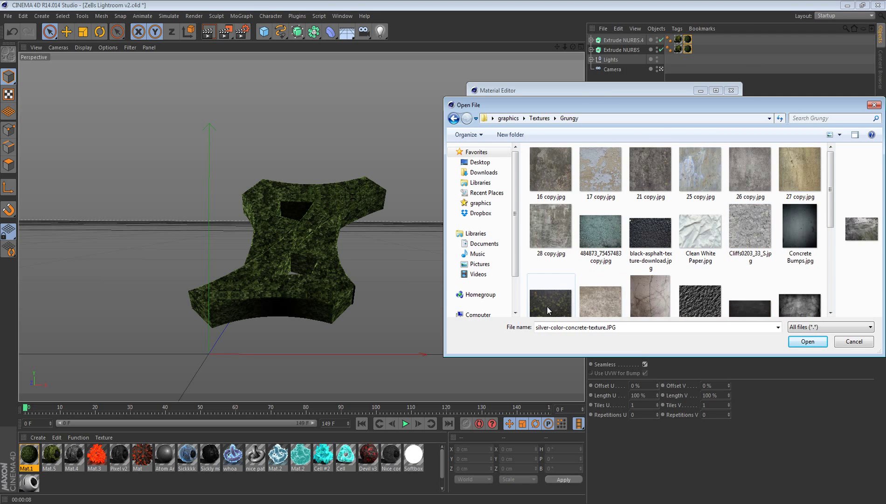
{"action": "scroll", "coordinate": [548, 306], "scroll_direction": "down", "scroll_amount": 1}
{"action": "left_click", "coordinate": [793, 264]}
{"action": "double_click", "coordinate": [816, 280]}
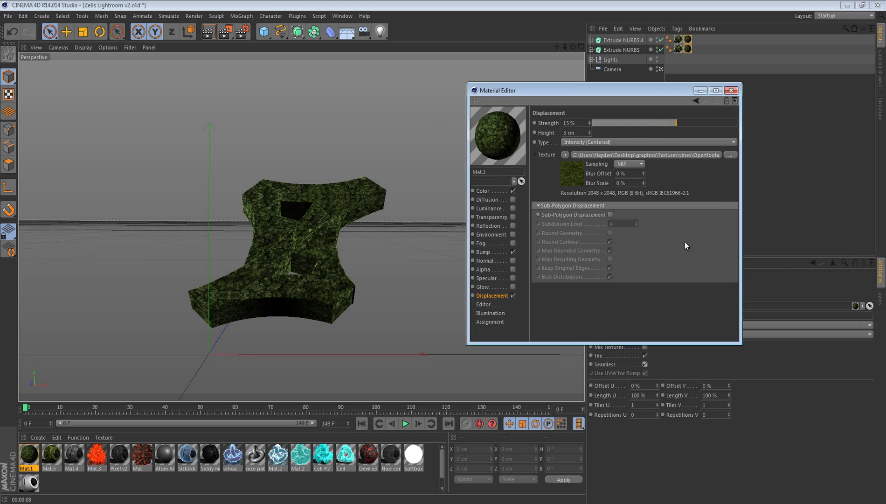
{"action": "left_click", "coordinate": [508, 292]}
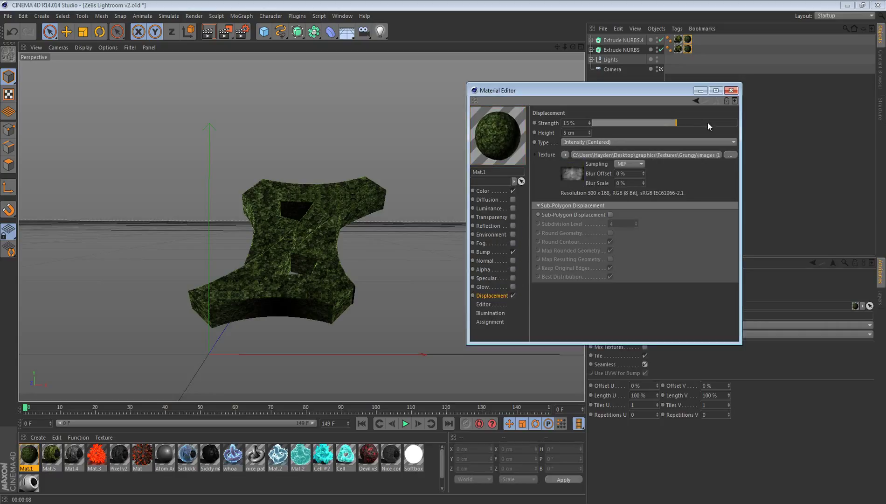
{"action": "left_click_drag", "start_coordinate": [708, 122], "coordinate": [838, 132]}
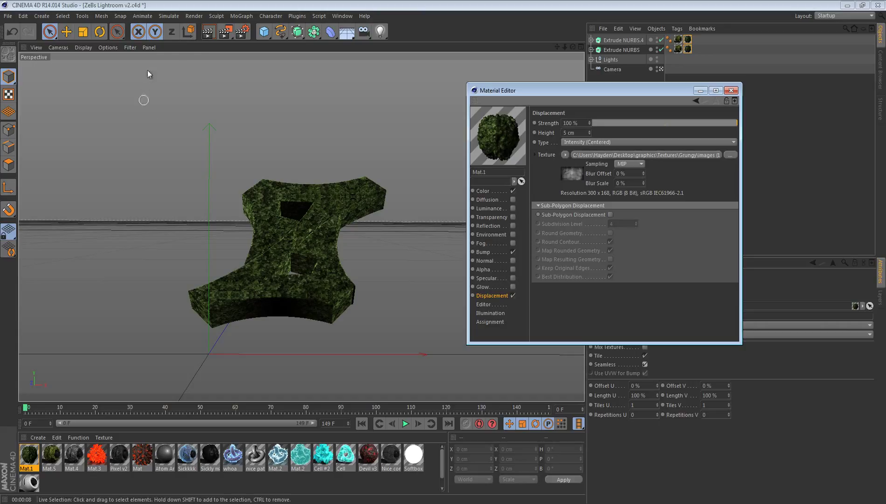
Start and cancel a test render, try Sub-Polygon Displacement at level 1, then disable it.
{"action": "key", "text": "ctrl+r"}
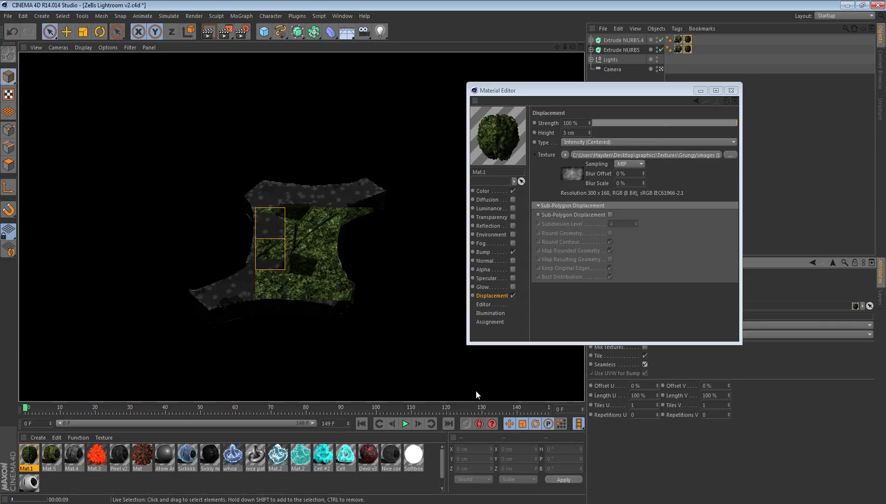
{"action": "left_click", "coordinate": [420, 304]}
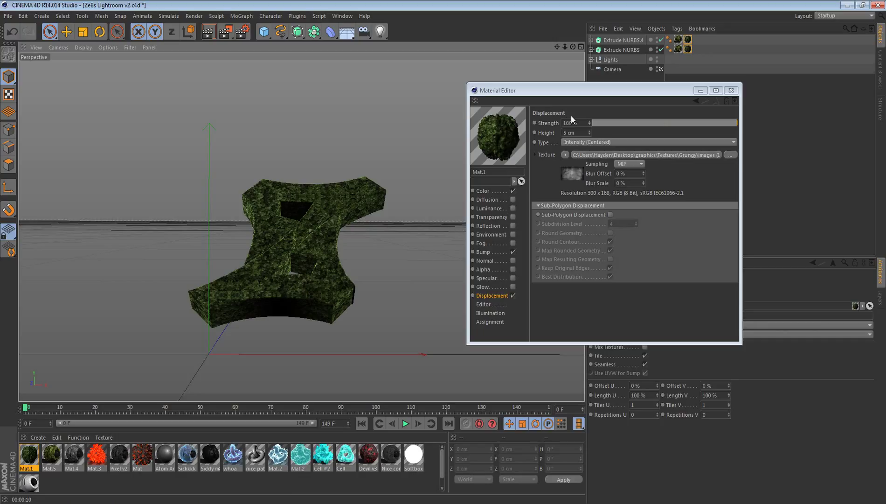
{"action": "left_click", "coordinate": [587, 132]}
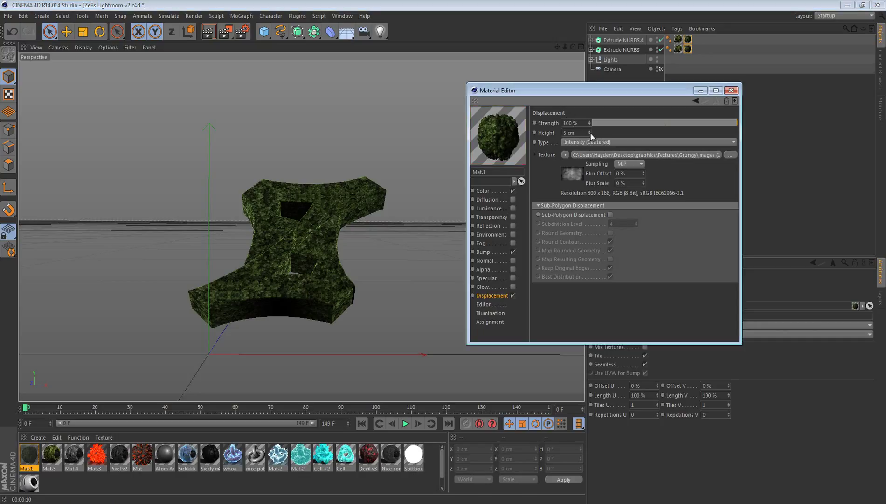
{"action": "left_click", "coordinate": [611, 214]}
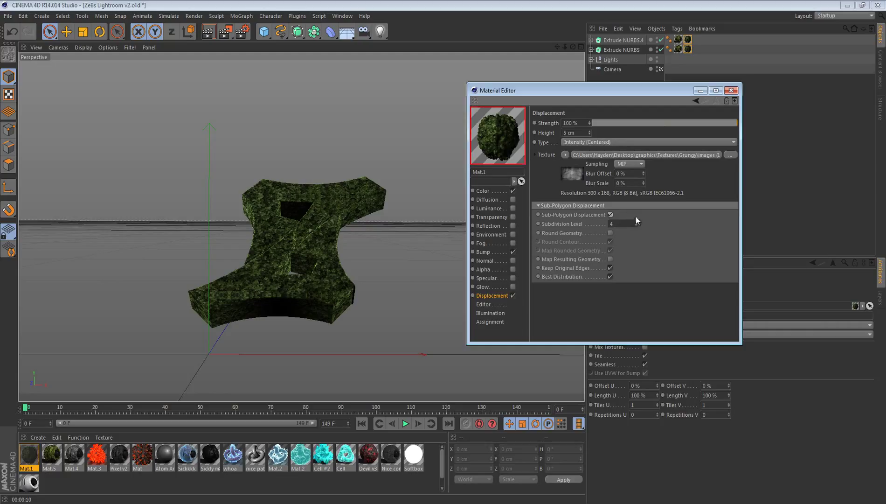
{"action": "left_click", "coordinate": [624, 224]}
{"action": "key", "text": "BackSpace"}
{"action": "type", "text": "1"}
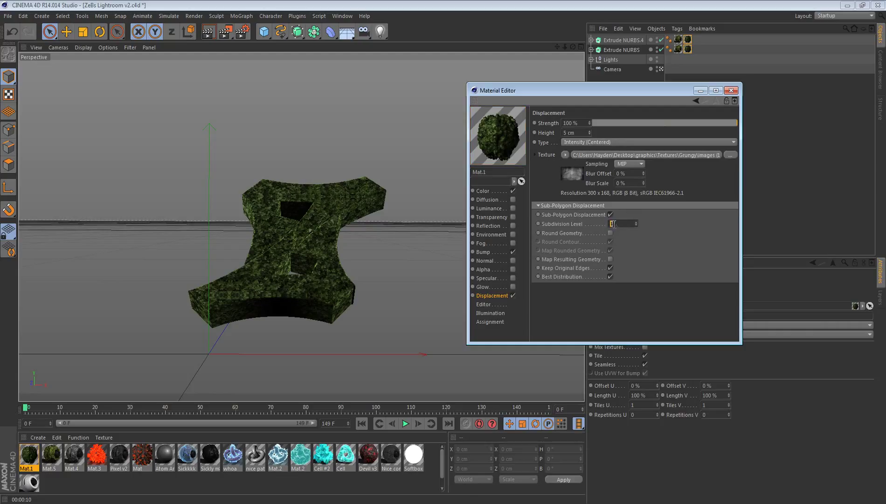
{"action": "left_click", "coordinate": [611, 215]}
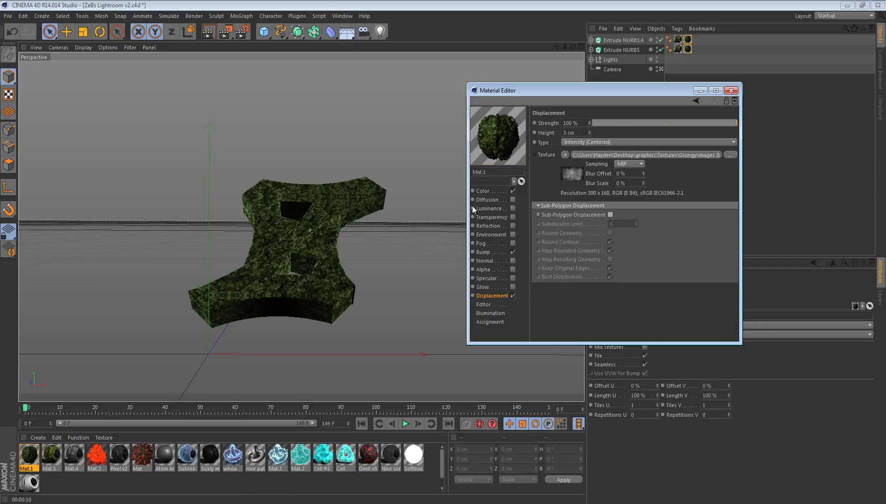
{"action": "left_click", "coordinate": [490, 199]}
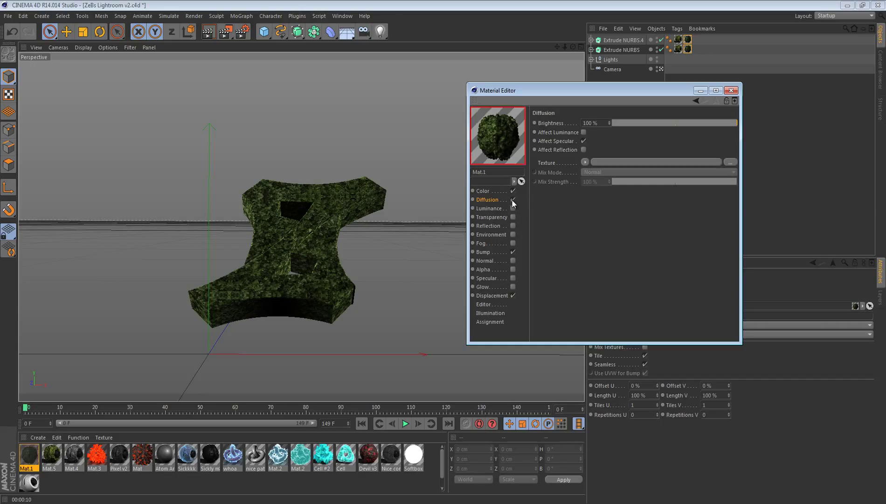
Enable Mat.1's Luminance channel and set its colour to black.
{"action": "left_click", "coordinate": [513, 208]}
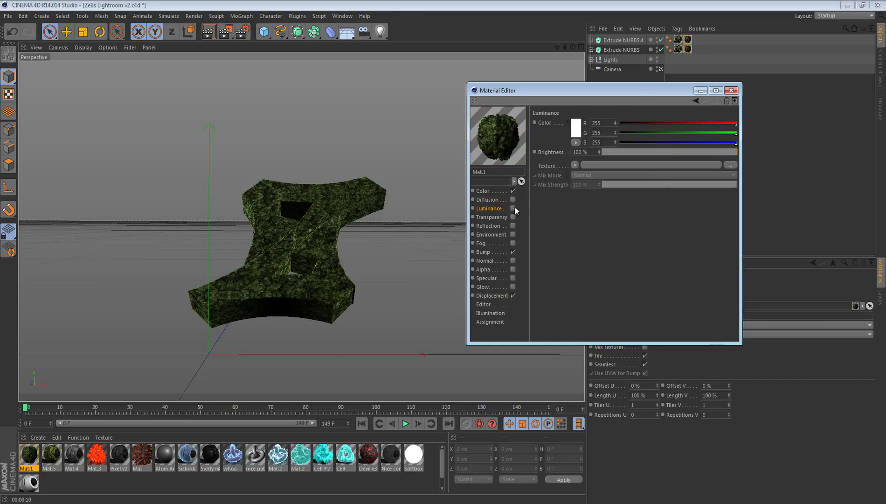
{"action": "left_click", "coordinate": [576, 127]}
{"action": "left_click", "coordinate": [536, 150]}
{"action": "left_click", "coordinate": [565, 171]}
Load OpenfootageNETVinesII_06.jpg from the vines folder as luminance texture at 18% mix strength.
{"action": "left_click", "coordinate": [730, 165]}
{"action": "left_click", "coordinate": [690, 175]}
{"action": "left_click", "coordinate": [540, 118]}
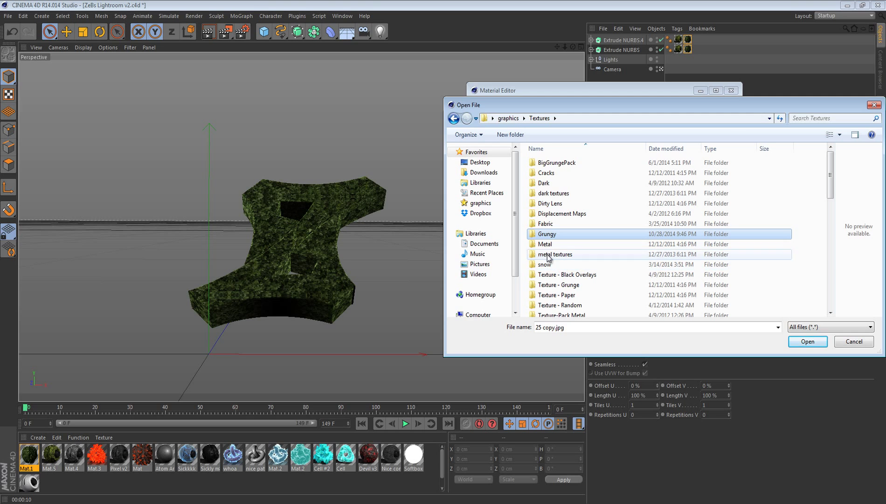
{"action": "scroll", "coordinate": [557, 214], "scroll_direction": "down", "scroll_amount": 3}
{"action": "double_click", "coordinate": [555, 276]}
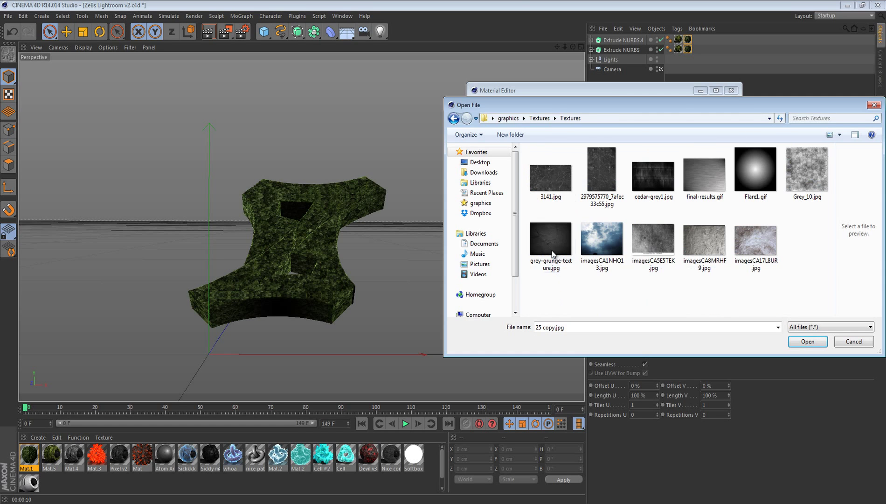
{"action": "left_click", "coordinate": [538, 119]}
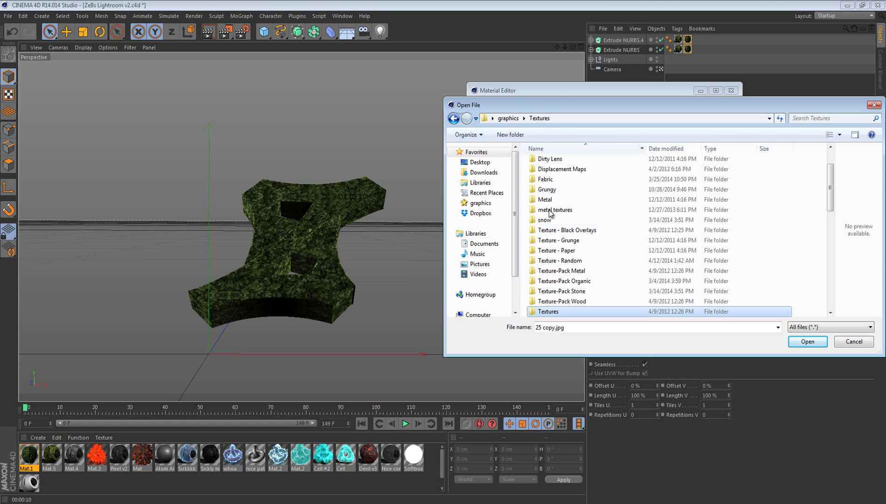
{"action": "double_click", "coordinate": [558, 291]}
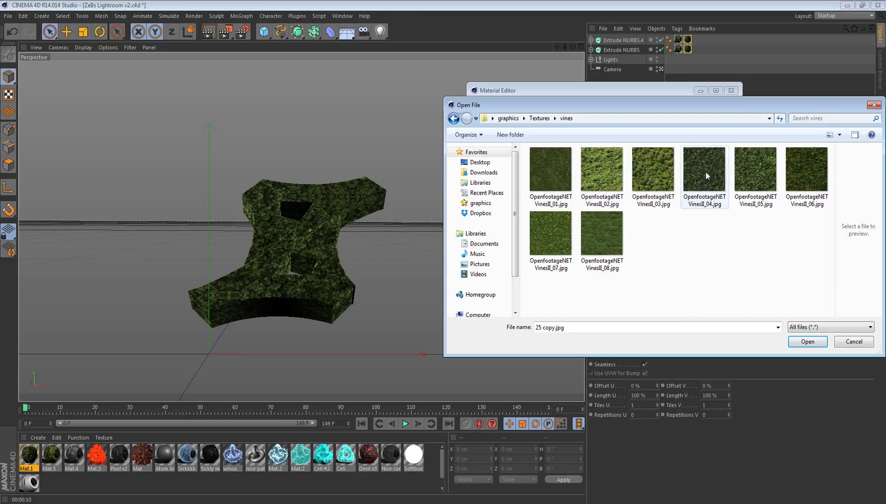
{"action": "double_click", "coordinate": [807, 177]}
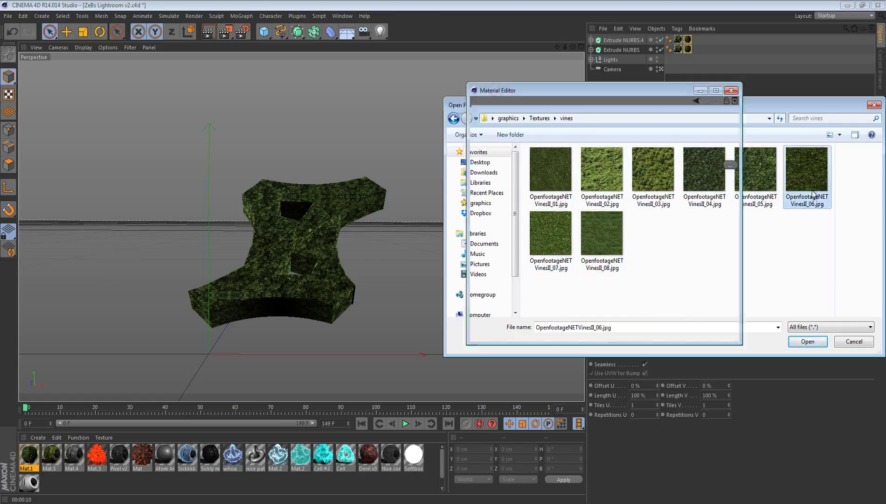
{"action": "left_click", "coordinate": [510, 290]}
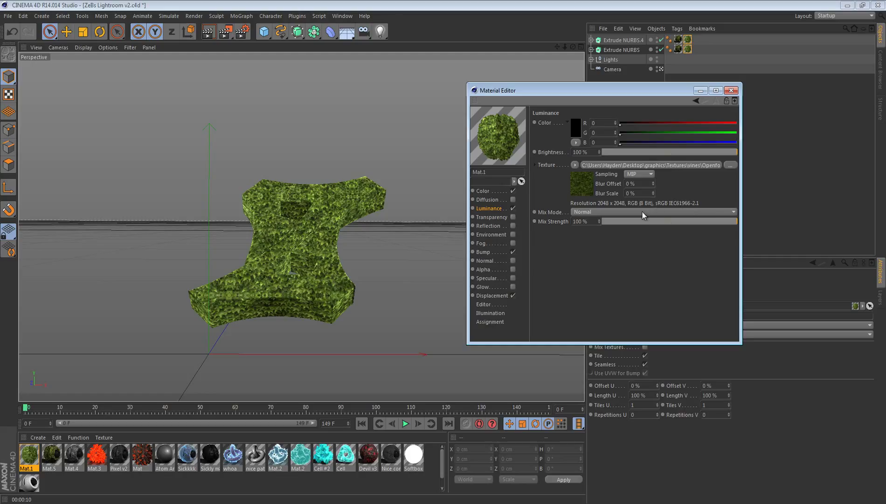
{"action": "left_click_drag", "start_coordinate": [646, 221], "coordinate": [628, 221]}
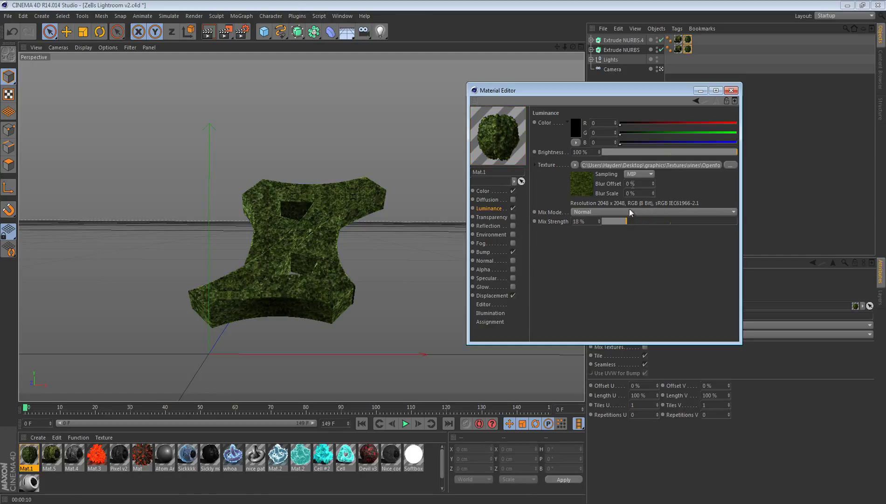
Render the vine-textured extrusion, minimise the Material Editor, and look over the primitives palette.
{"action": "left_click", "coordinate": [208, 31]}
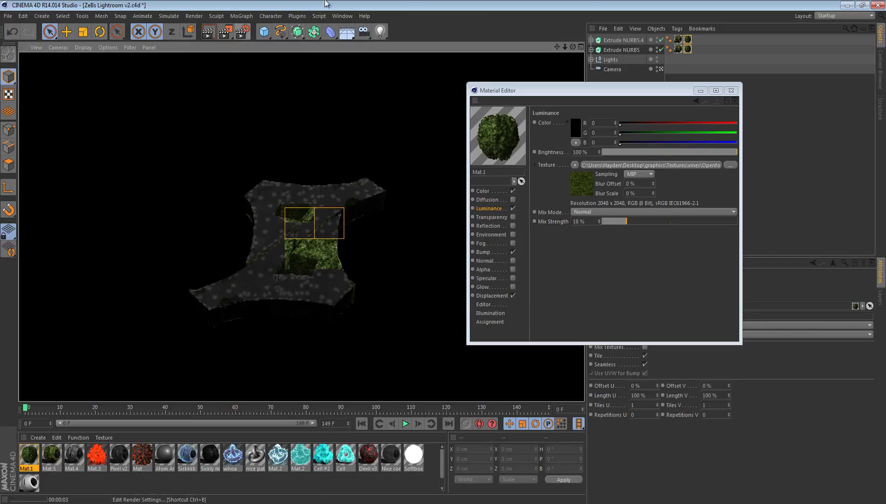
{"action": "left_click", "coordinate": [701, 91]}
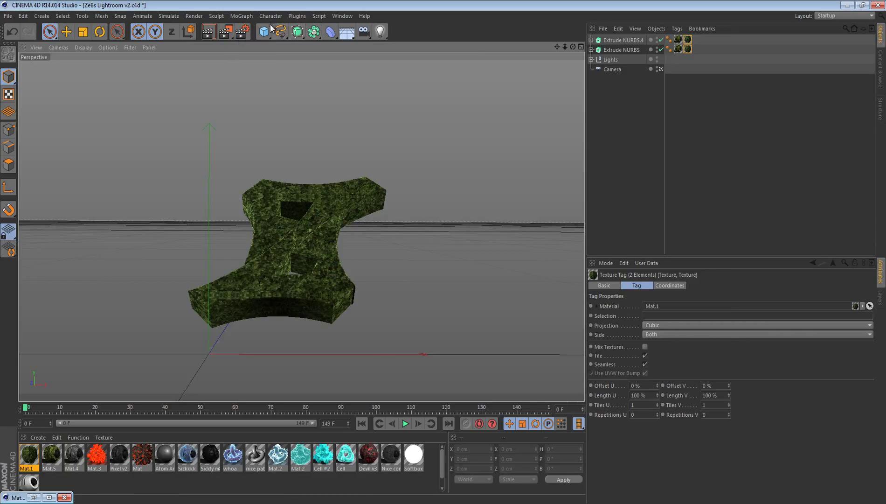
{"action": "left_click", "coordinate": [270, 28]}
Add a Landscape object, make it spherical, and shrink it to about 278 cm.
{"action": "left_click", "coordinate": [264, 35]}
{"action": "left_click", "coordinate": [441, 104]}
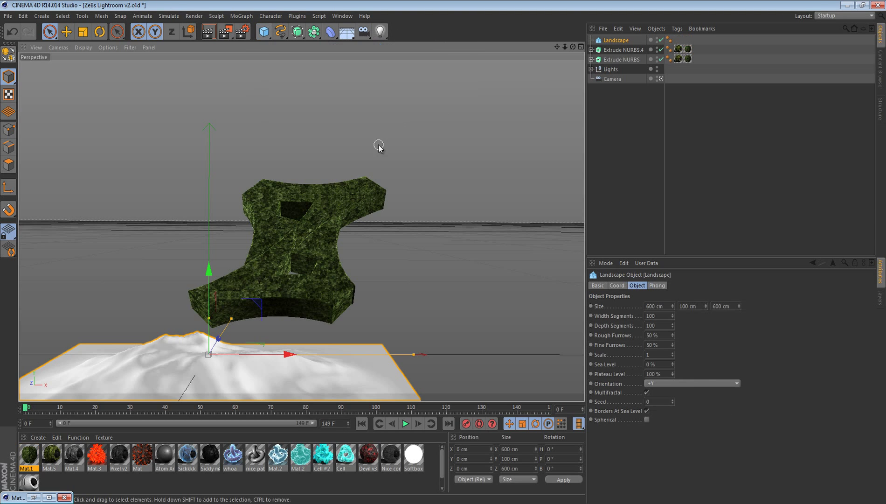
{"action": "left_click", "coordinate": [647, 420]}
{"action": "left_click", "coordinate": [83, 31]}
{"action": "left_click_drag", "start_coordinate": [537, 261], "coordinate": [73, 121]}
{"action": "left_click", "coordinate": [50, 32]}
Move the landscape blob back and to the right, raising it to about 150 cm.
{"action": "left_click_drag", "start_coordinate": [214, 263], "coordinate": [214, 180]}
{"action": "left_click_drag", "start_coordinate": [218, 254], "coordinate": [236, 255]}
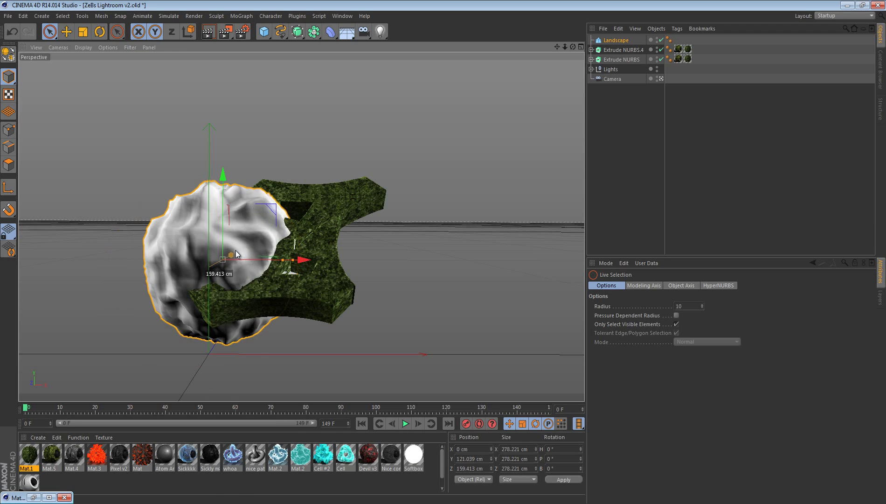
{"action": "left_click_drag", "start_coordinate": [267, 209], "coordinate": [340, 209]}
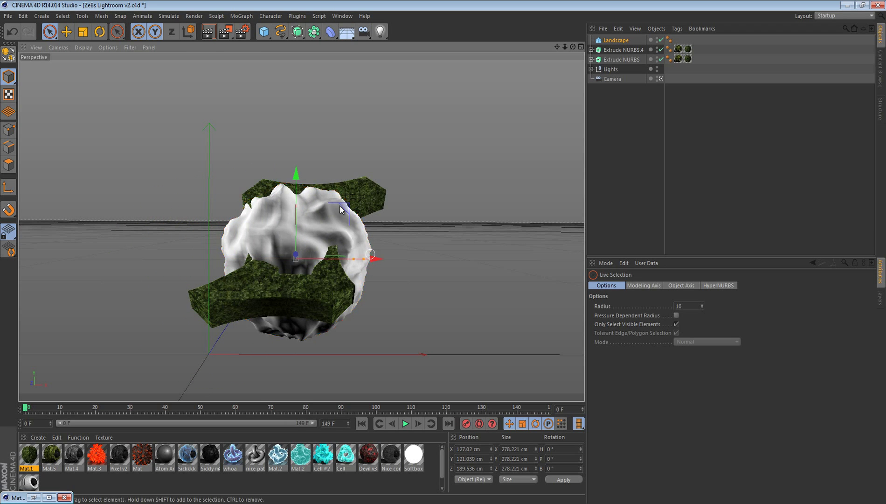
{"action": "left_click_drag", "start_coordinate": [299, 176], "coordinate": [300, 158]}
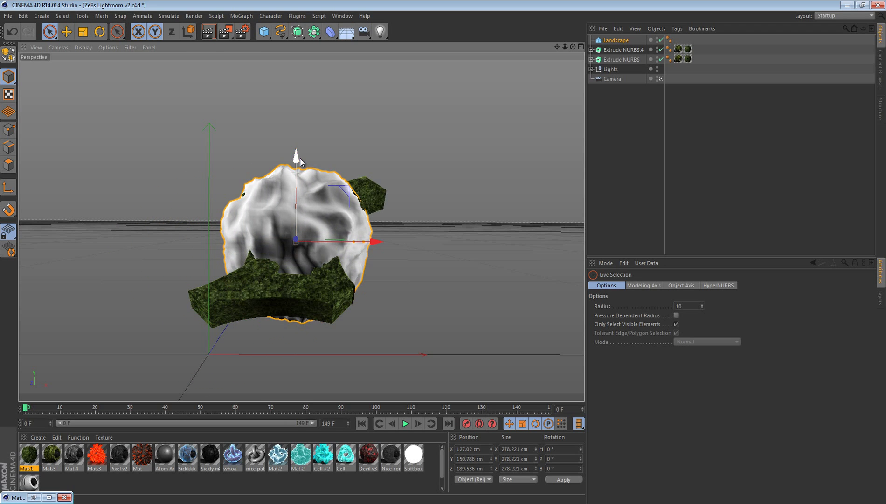
Move the vine texture tag onto Landscape and delete both Extrude NURBS objects.
{"action": "left_click", "coordinate": [625, 50]}
{"action": "left_click_drag", "start_coordinate": [688, 49], "coordinate": [678, 40]}
{"action": "left_click", "coordinate": [621, 52]}
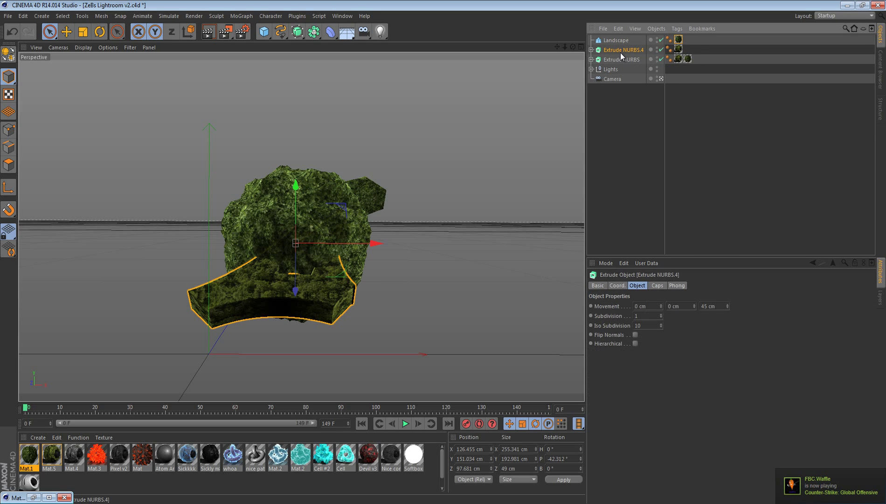
{"action": "key", "text": "Delete"}
{"action": "left_click", "coordinate": [617, 50]}
{"action": "key", "text": "Delete"}
Check the Landscape's texture tag, then preview-render the textured sphere.
{"action": "left_click", "coordinate": [616, 41]}
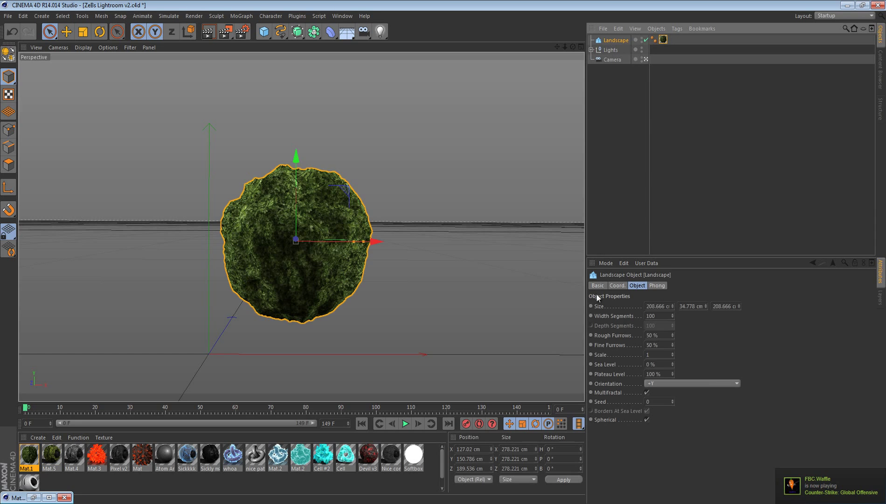
{"action": "left_click", "coordinate": [662, 41]}
{"action": "left_click", "coordinate": [380, 161]}
{"action": "key", "text": "ctrl+r"}
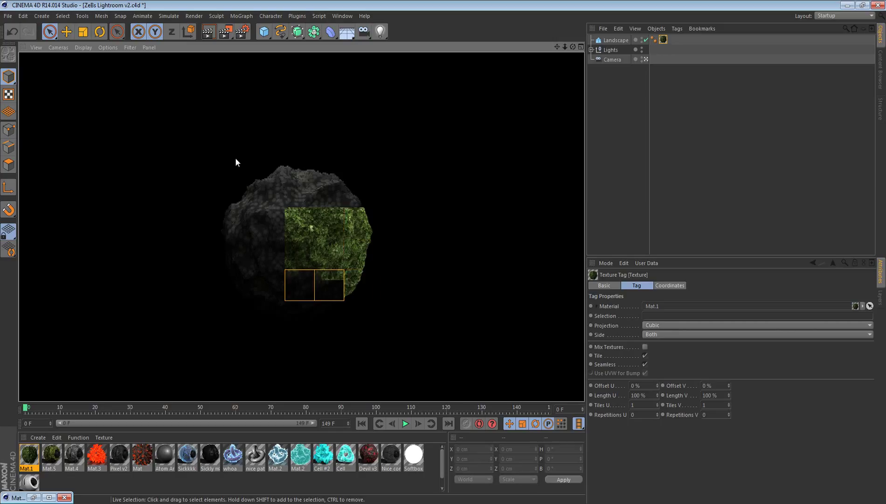
Stop the preview render and launch Ivy Grower with Landscape as its surface.
{"action": "left_click", "coordinate": [342, 97]}
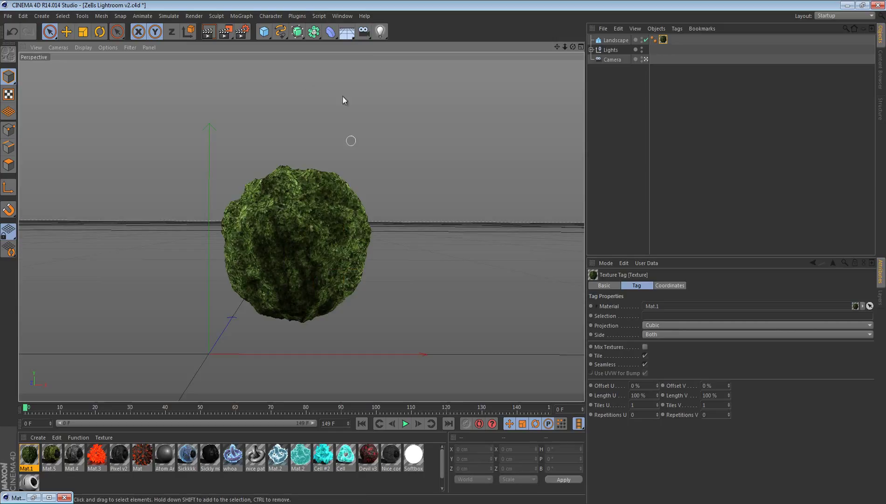
{"action": "left_click", "coordinate": [305, 17]}
{"action": "left_click", "coordinate": [314, 67]}
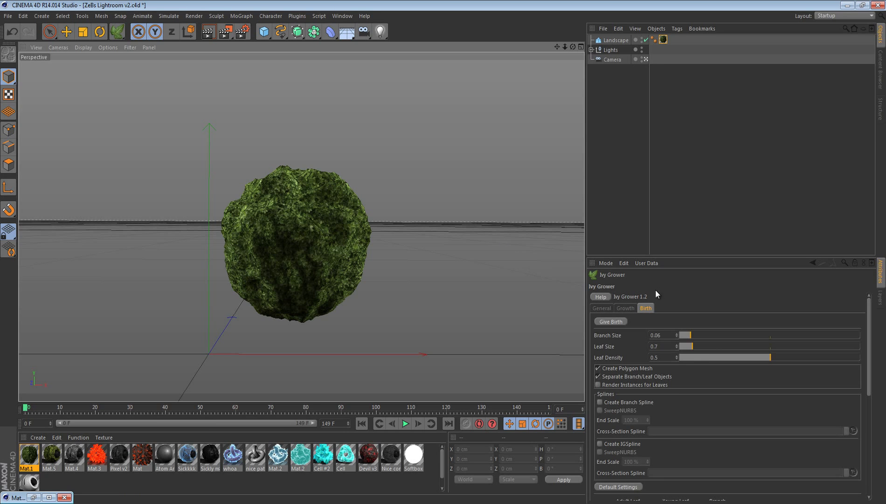
{"action": "left_click", "coordinate": [626, 308]}
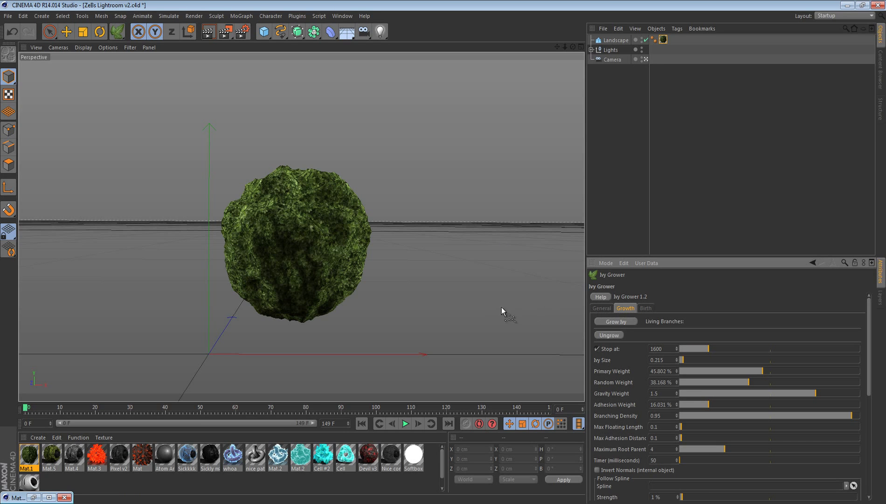
{"action": "left_click", "coordinate": [614, 41]}
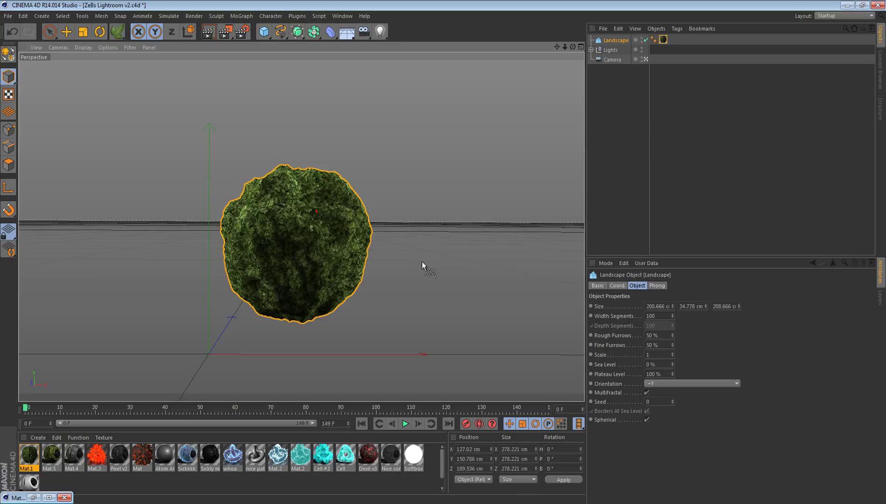
{"action": "left_click", "coordinate": [118, 33]}
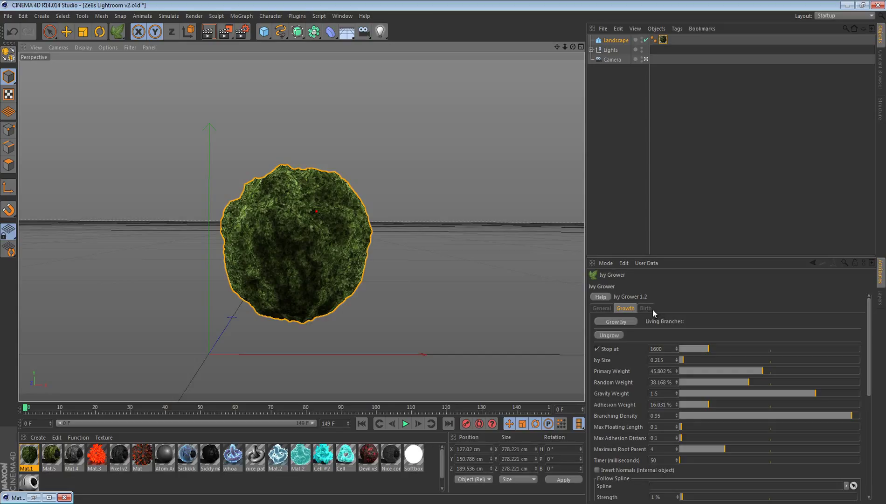
Grow ivy over the sphere, stop it, then Give Birth to the branch and leaf mesh.
{"action": "left_click", "coordinate": [622, 321]}
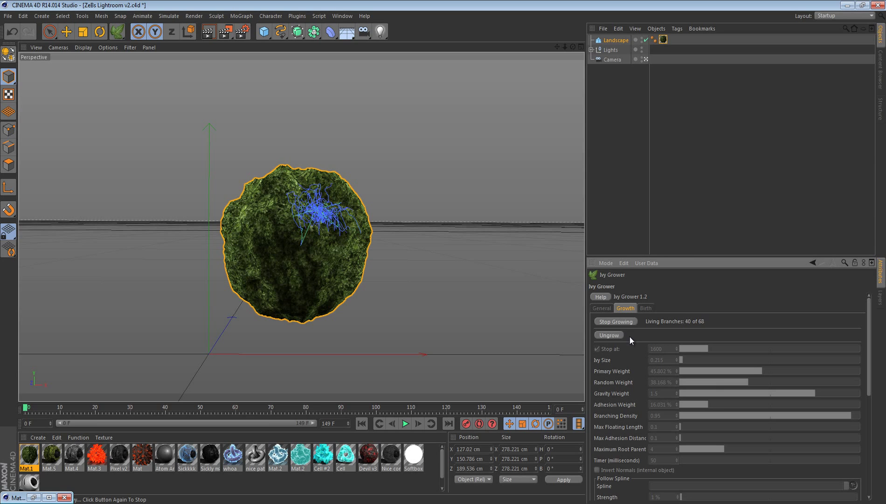
{"action": "left_click", "coordinate": [614, 322]}
{"action": "left_click", "coordinate": [647, 308]}
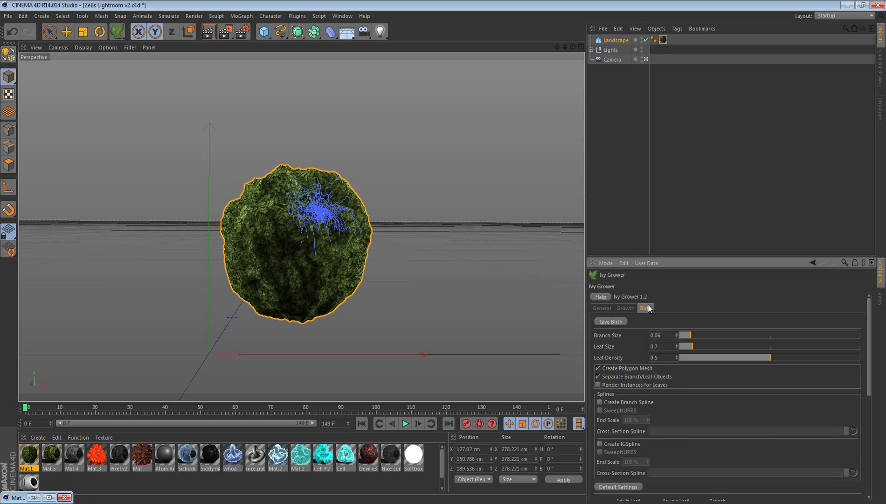
{"action": "left_click", "coordinate": [611, 321]}
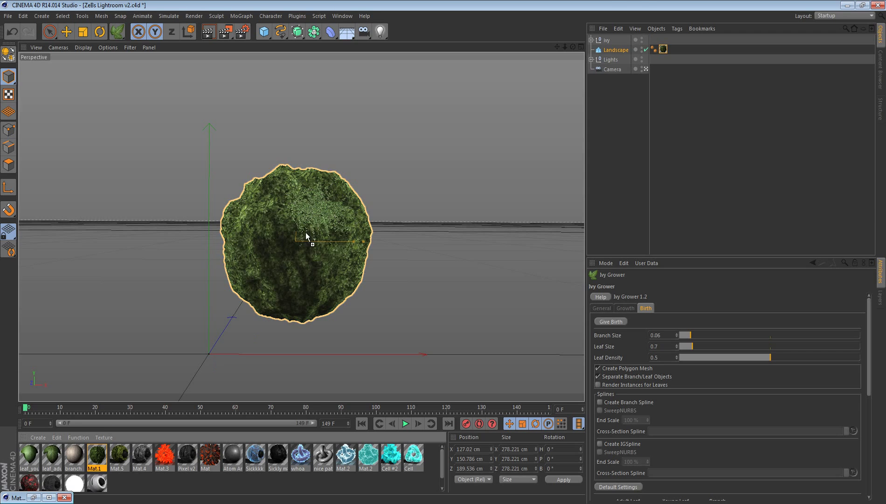
Apply Mat.1 to leaf_adult and leaf_young and remove the original leaf texture.
{"action": "left_click", "coordinate": [591, 40]}
{"action": "left_click_drag", "start_coordinate": [667, 61], "coordinate": [670, 60]}
{"action": "left_click_drag", "start_coordinate": [98, 450], "coordinate": [673, 71]}
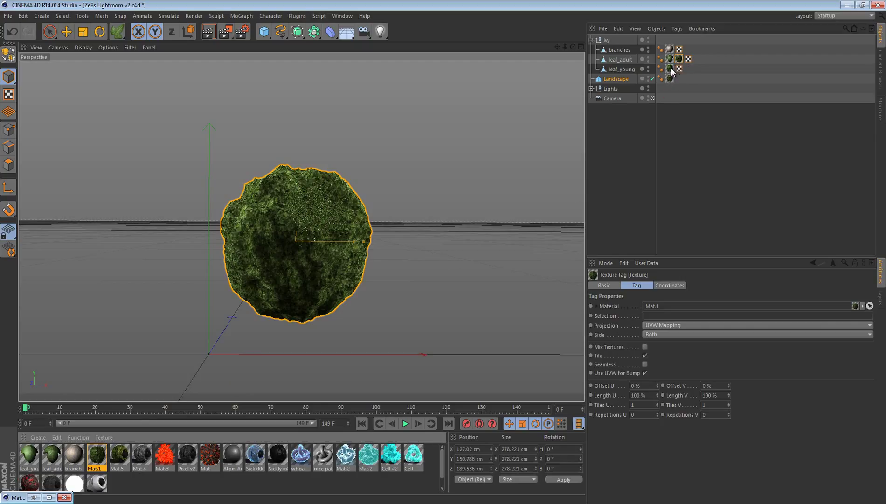
{"action": "left_click", "coordinate": [671, 59]}
{"action": "key", "text": "Delete"}
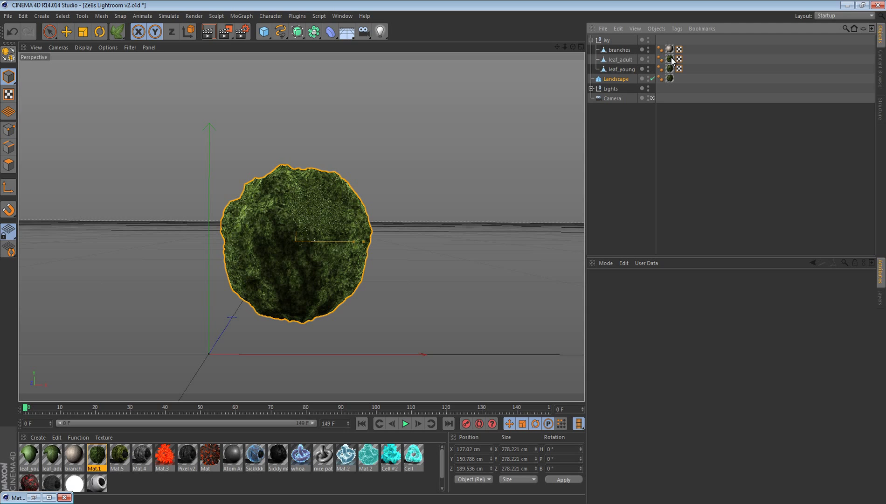
Set both leaf texture tags' projection to Cubic.
{"action": "left_click", "coordinate": [671, 59]}
{"action": "left_click", "coordinate": [676, 85]}
{"action": "left_click", "coordinate": [670, 59]}
{"action": "left_click", "coordinate": [670, 69], "text": "ctrl"}
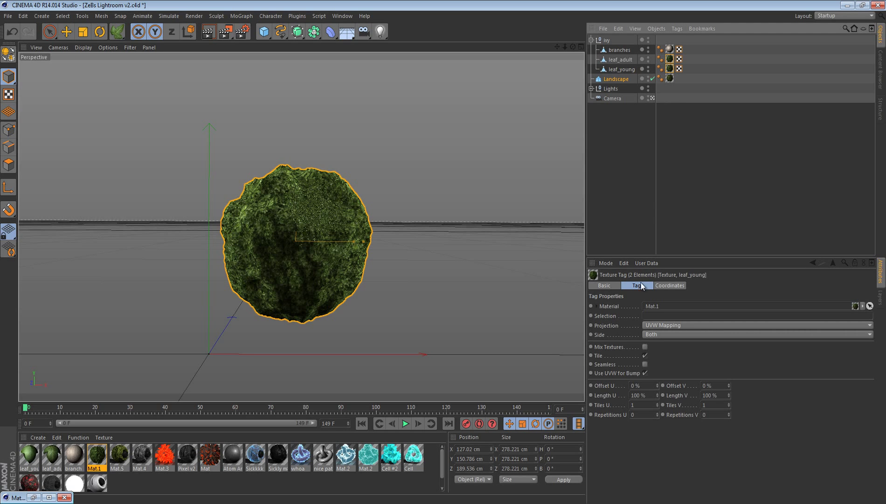
{"action": "left_click", "coordinate": [654, 325]}
{"action": "left_click", "coordinate": [653, 364]}
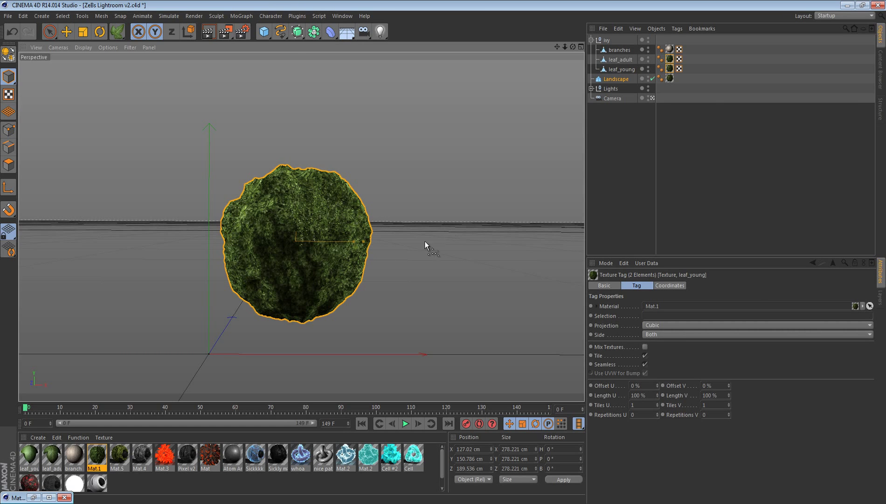
Render a region around the ivy on the sphere.
{"action": "left_click", "coordinate": [241, 16]}
{"action": "left_click", "coordinate": [287, 38]}
{"action": "left_click_drag", "start_coordinate": [271, 190], "coordinate": [347, 257]}
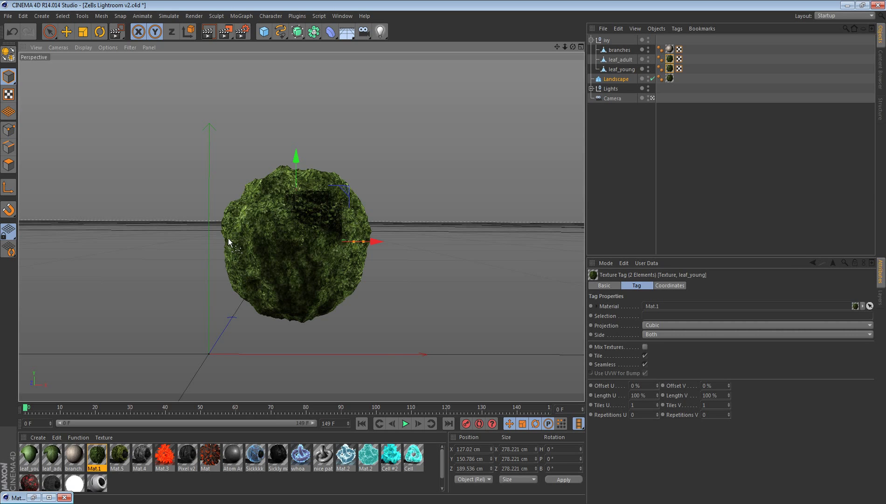
Select the ivy group and collapse its branches and leaves in the object list.
{"action": "left_click", "coordinate": [49, 32]}
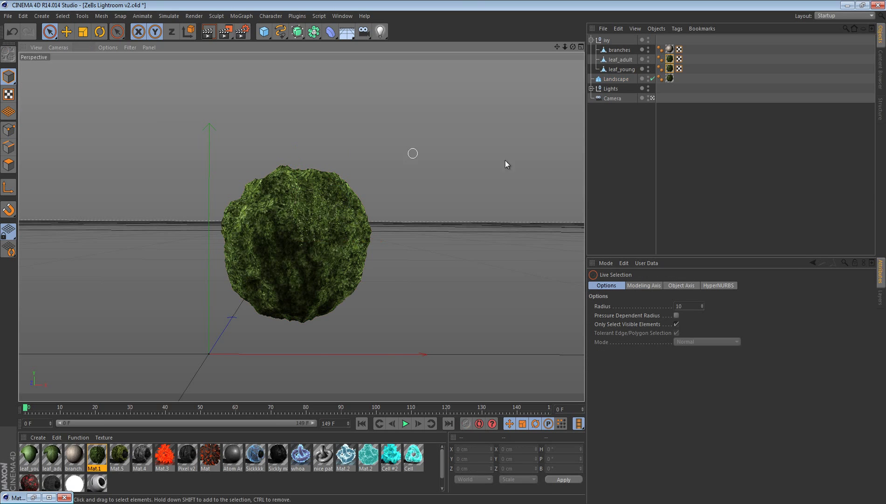
{"action": "left_click", "coordinate": [596, 41]}
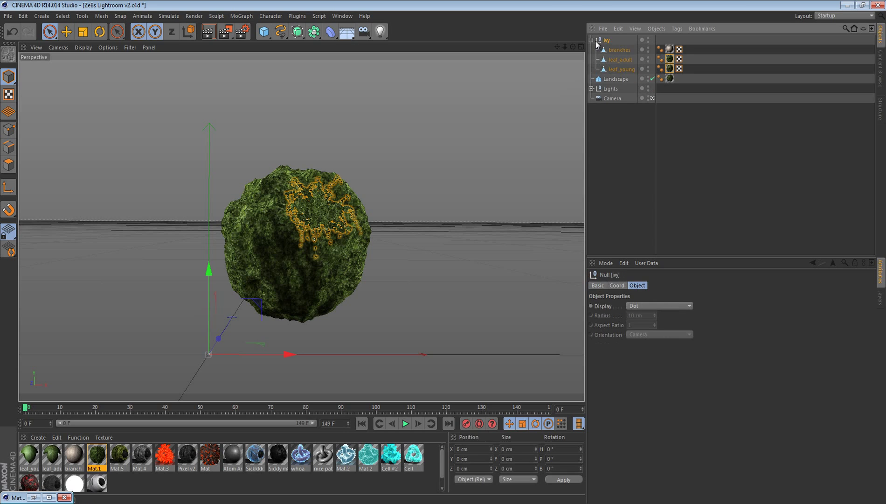
{"action": "left_click", "coordinate": [592, 40]}
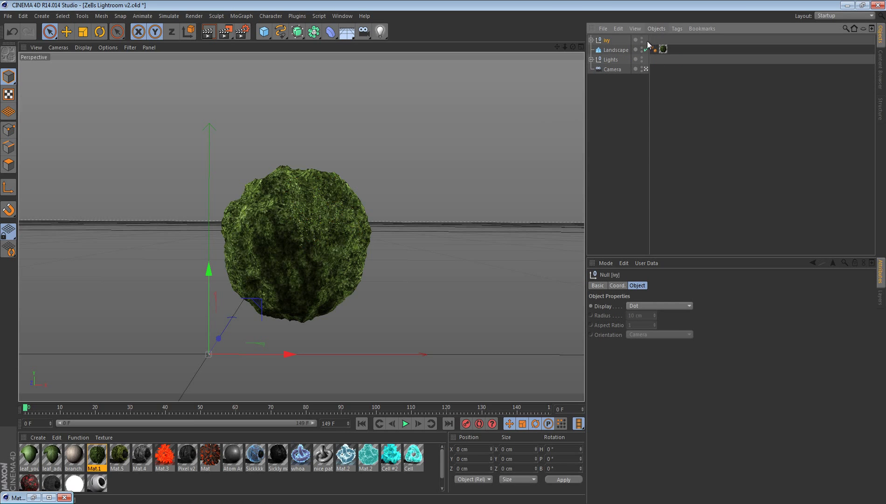
Add a MoGraph Cloner to the Landscape, undo it, and deselect.
{"action": "left_click", "coordinate": [615, 50]}
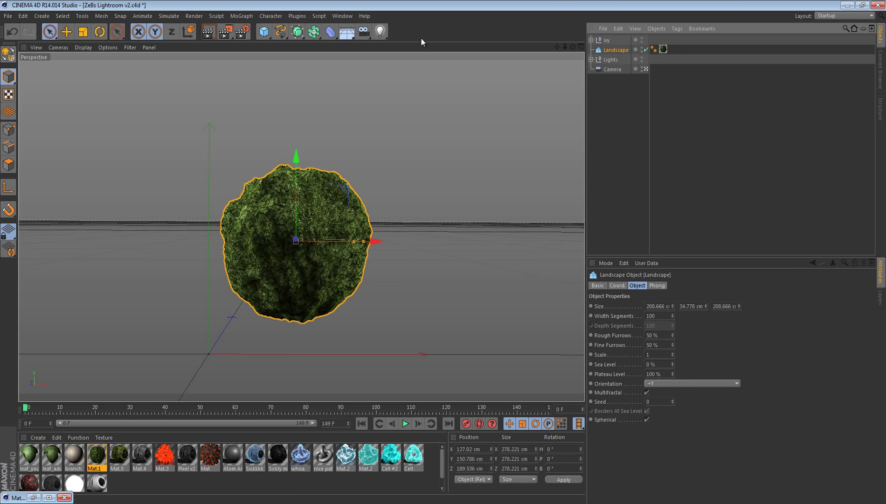
{"action": "left_click", "coordinate": [244, 16]}
{"action": "left_click", "coordinate": [240, 89]}
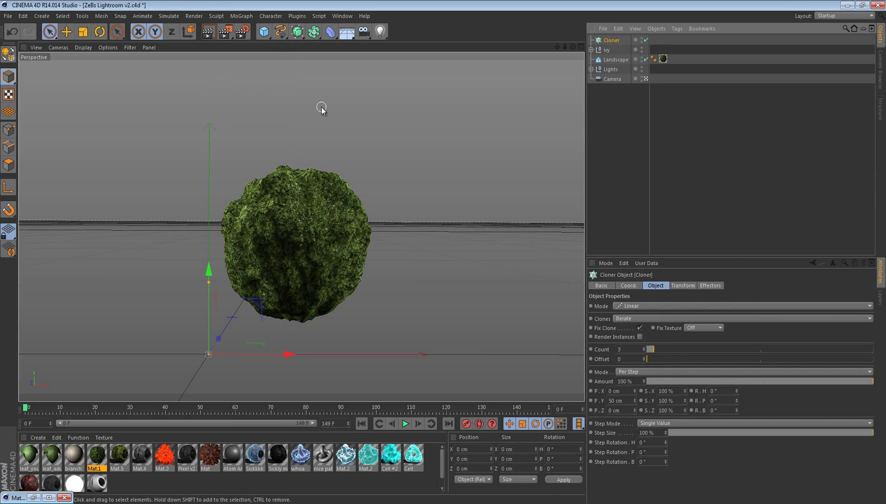
{"action": "key", "text": "ctrl+z"}
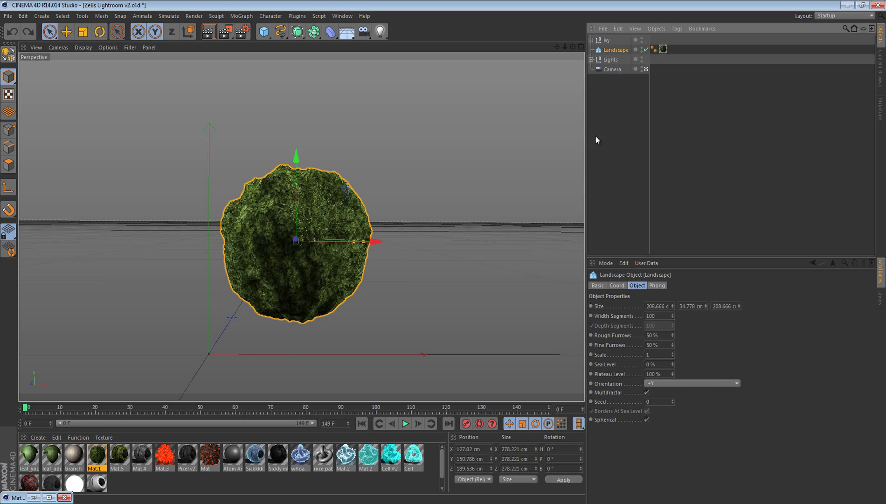
{"action": "left_click", "coordinate": [498, 146]}
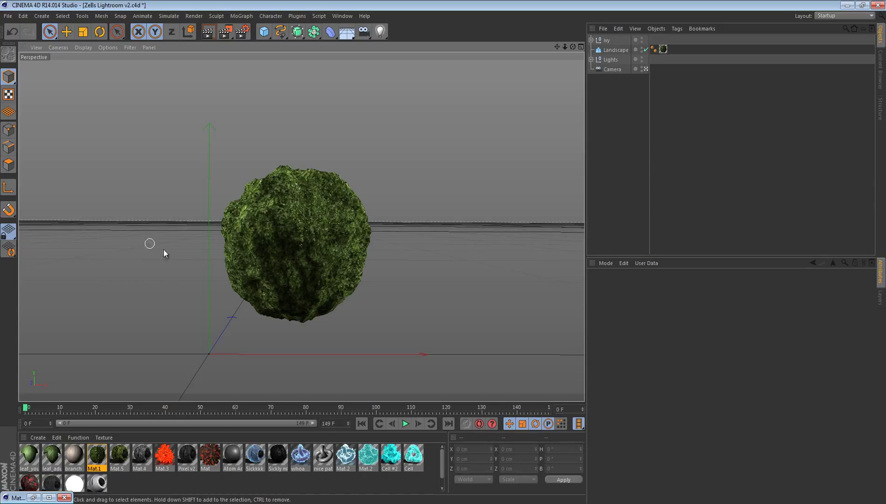